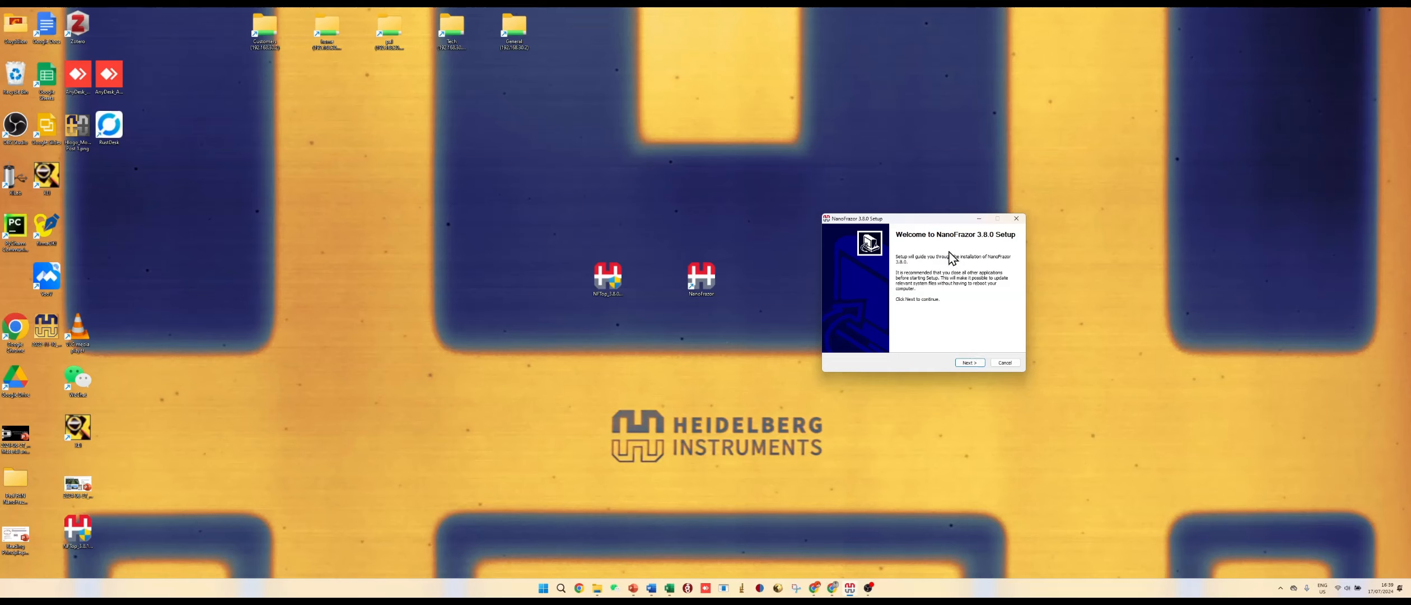
mouse_move(914, 220)
mouse_down()
mouse_move(956, 229)
mouse_move(916, 232)
mouse_up()
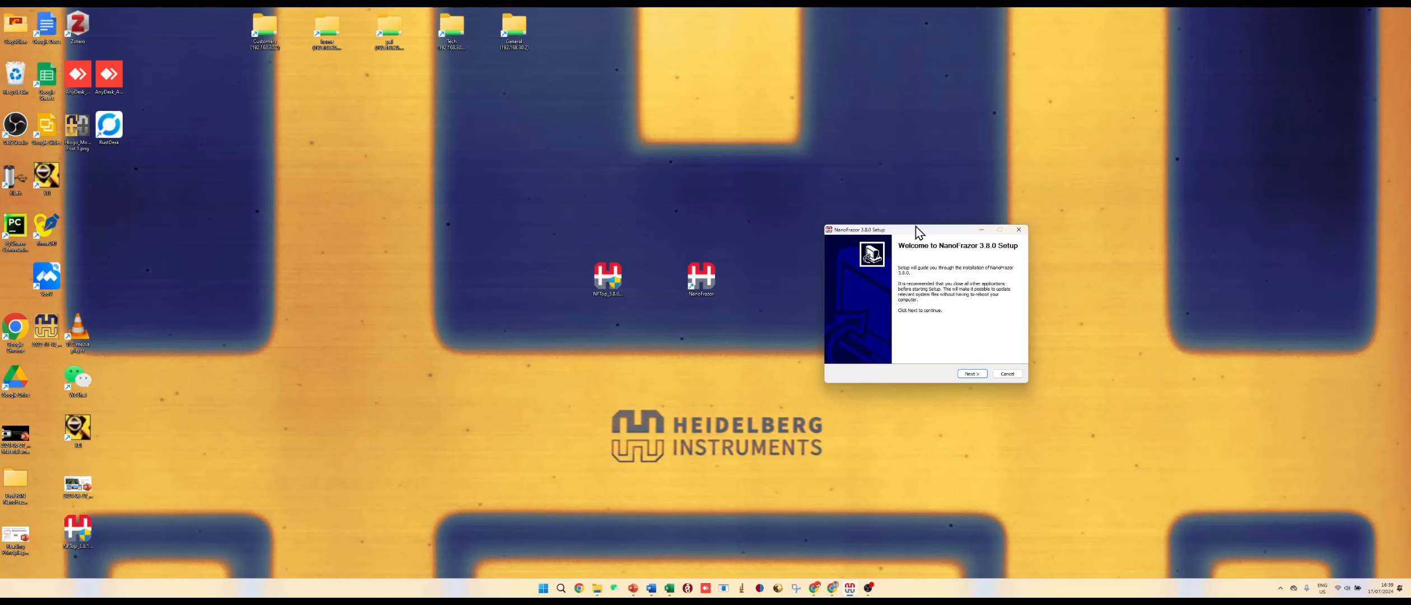
drag(918, 231, 906, 208)
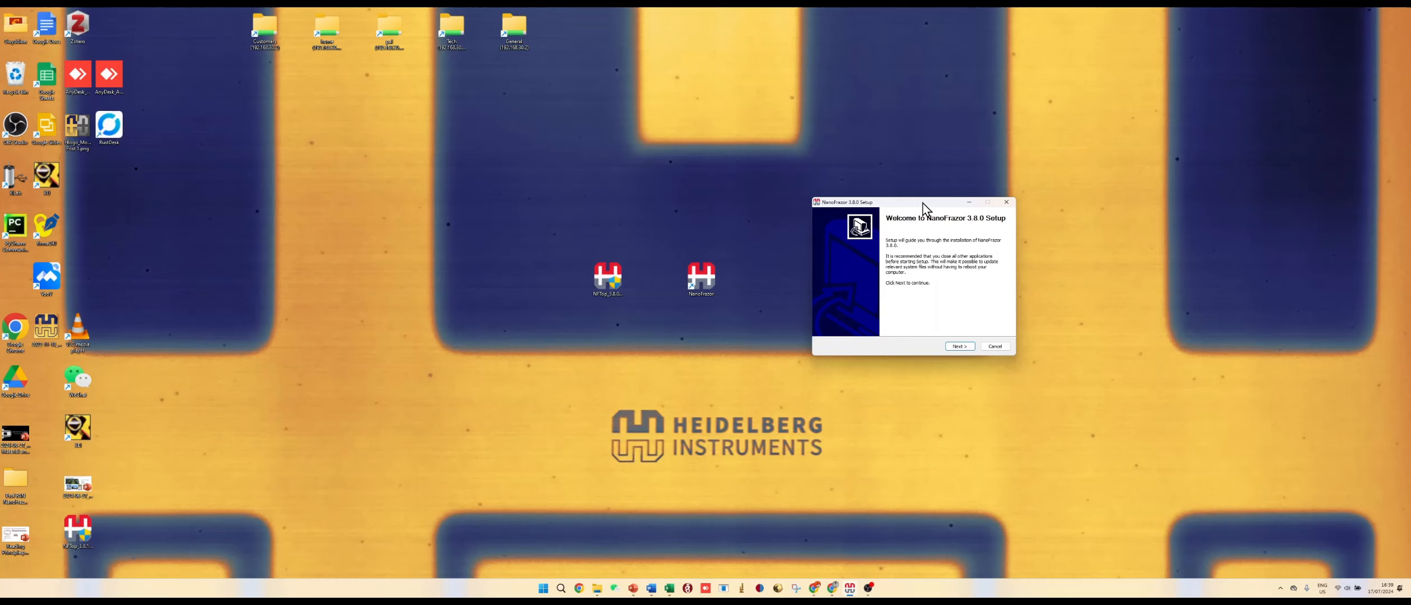
drag(924, 209, 935, 220)
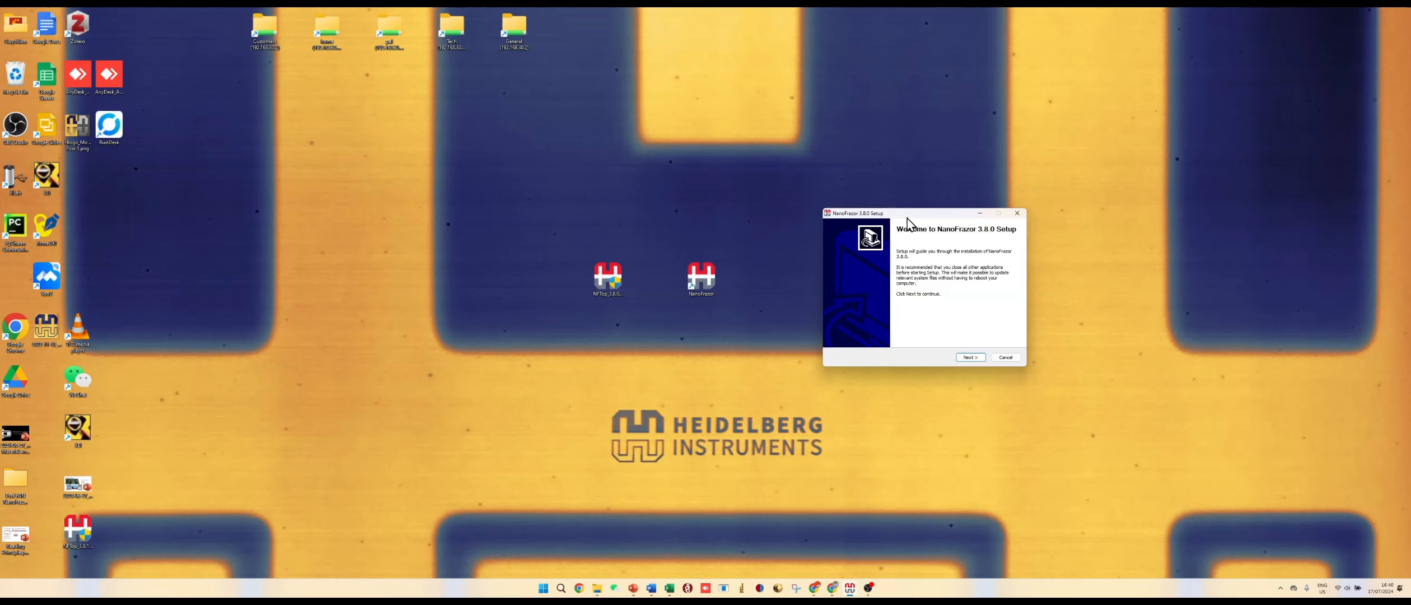
drag(907, 218, 913, 216)
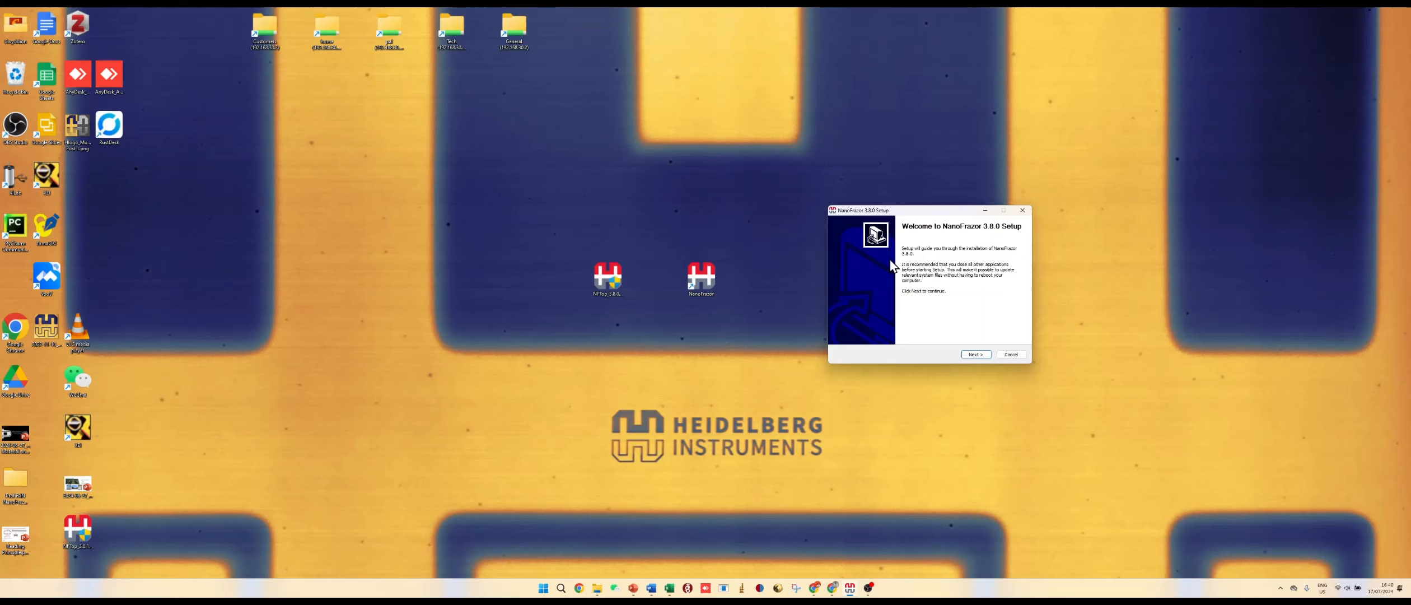
drag(907, 211, 924, 223)
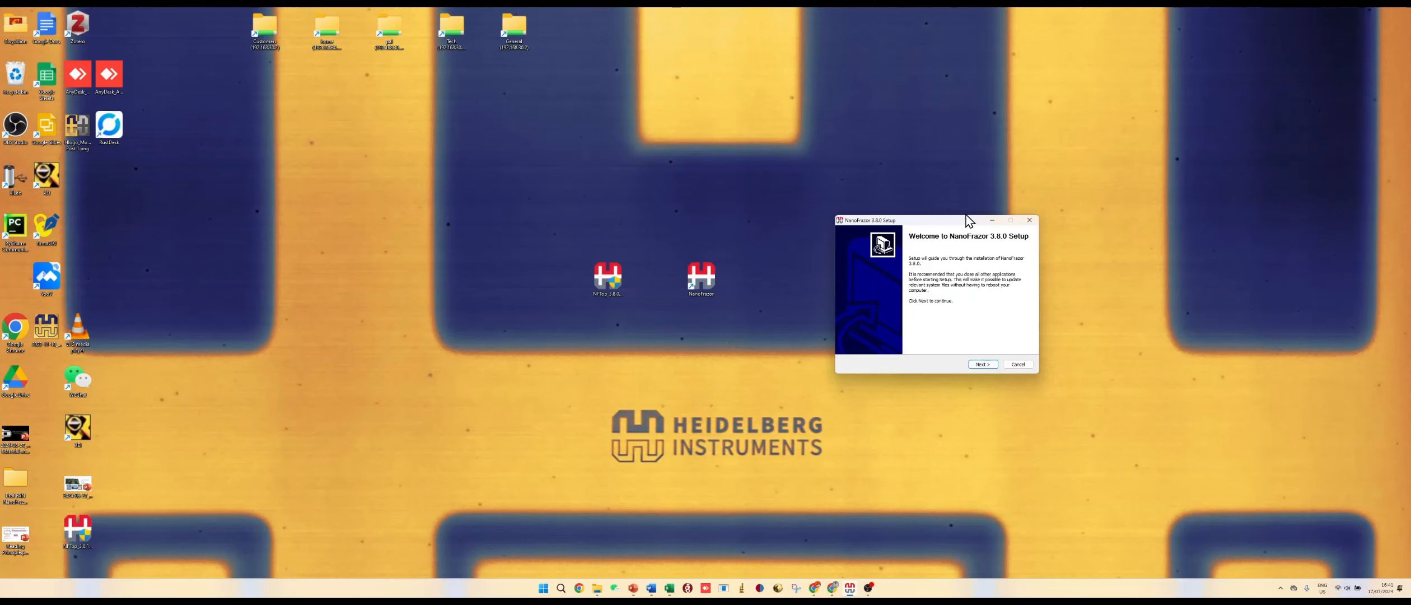
drag(967, 217, 652, 320)
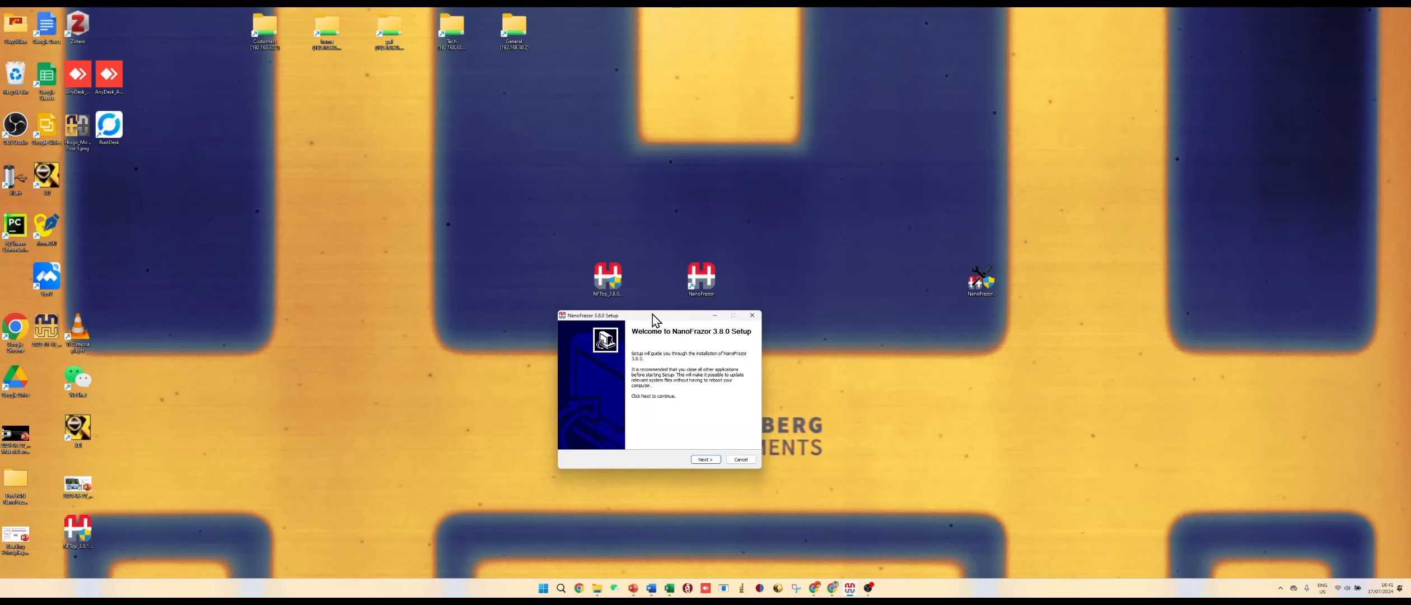
drag(655, 320, 668, 321)
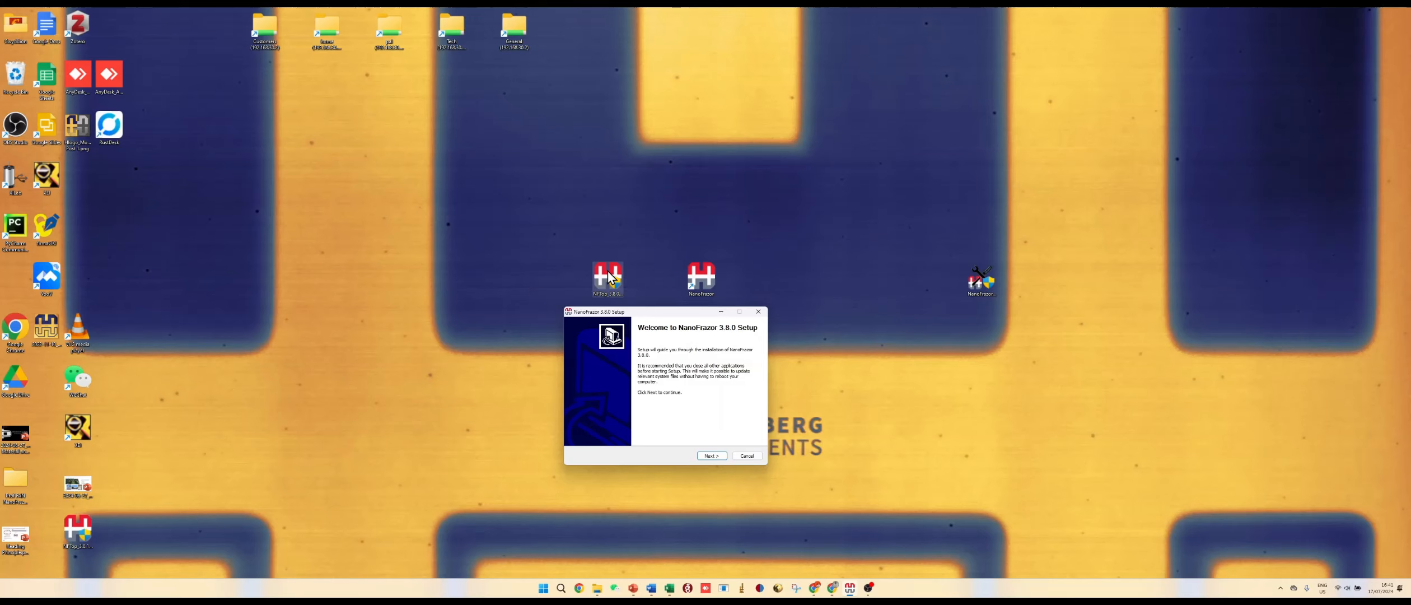
mouse_move(666, 312)
mouse_down()
mouse_move(657, 340)
mouse_move(661, 316)
mouse_up()
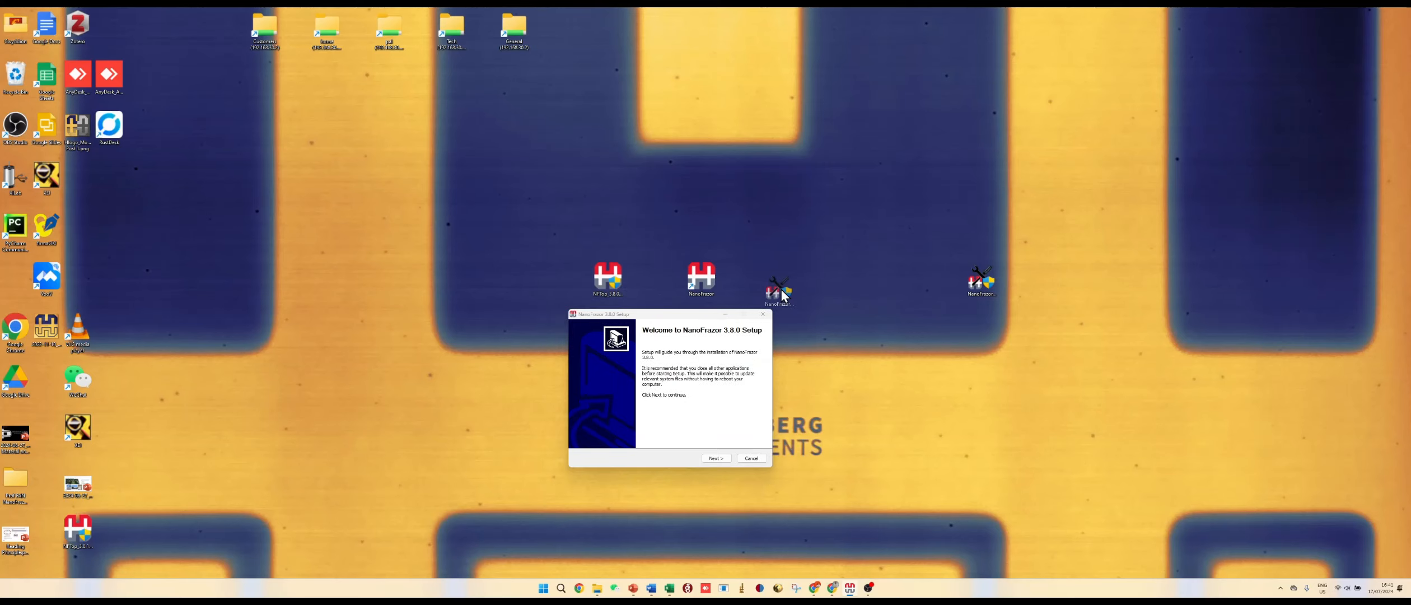
drag(783, 295, 785, 294)
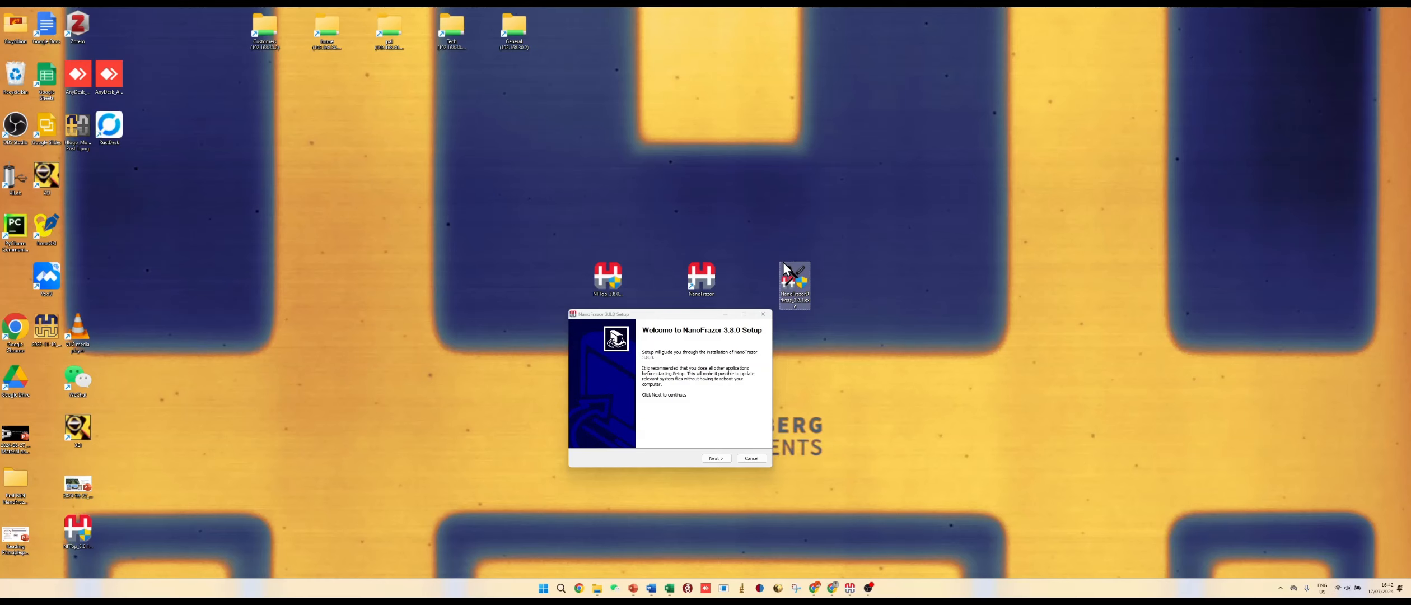
drag(671, 318, 700, 314)
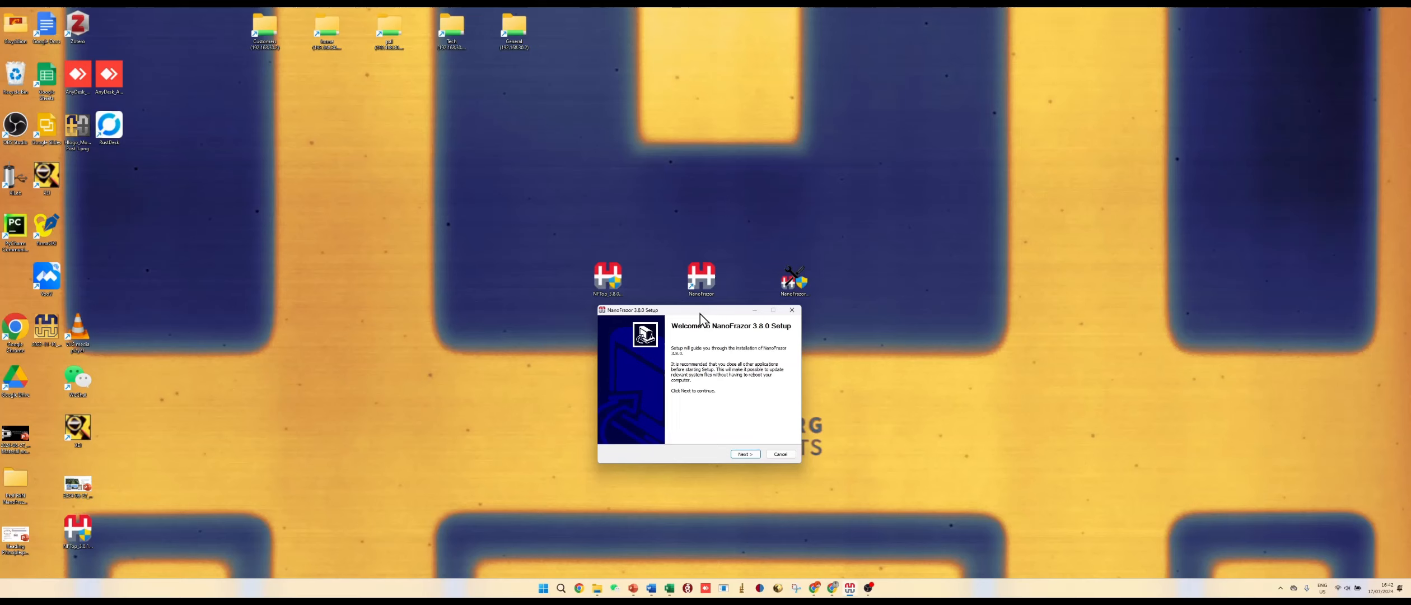
drag(700, 314, 704, 312)
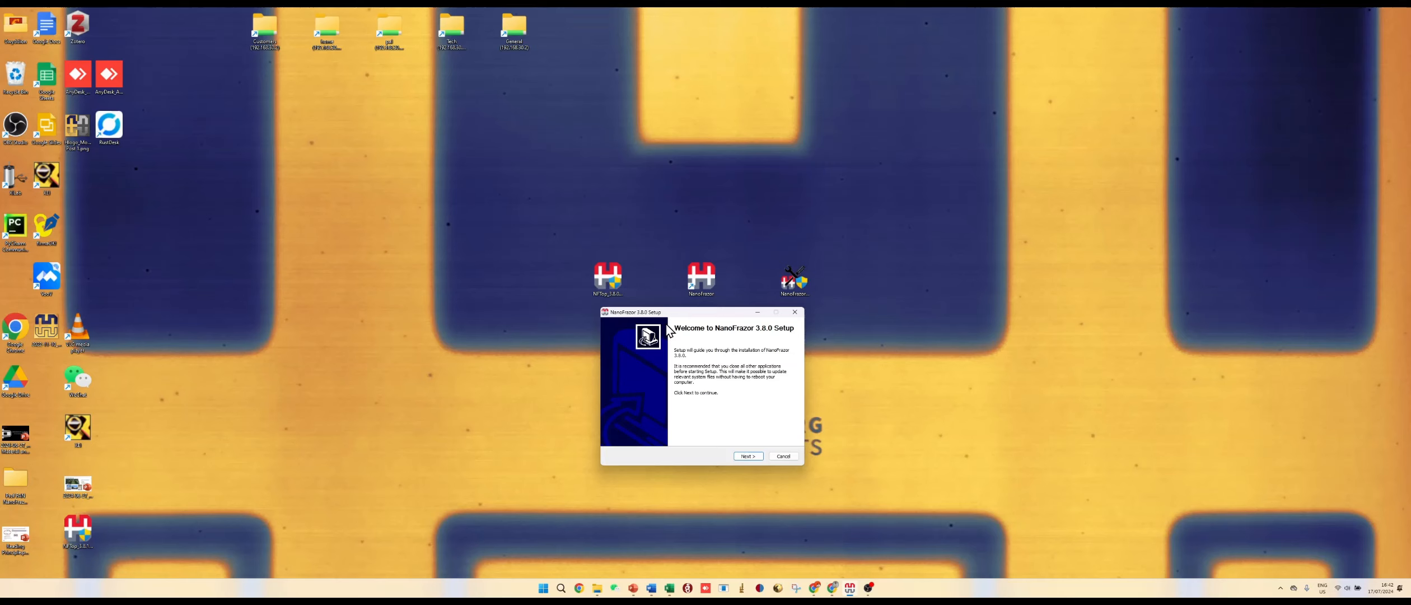
Step: Start the NanoFrazor 3.8.0 setup and pass the prerequisites page with all prerequisites fulfilled
click(748, 456)
drag(791, 370, 791, 425)
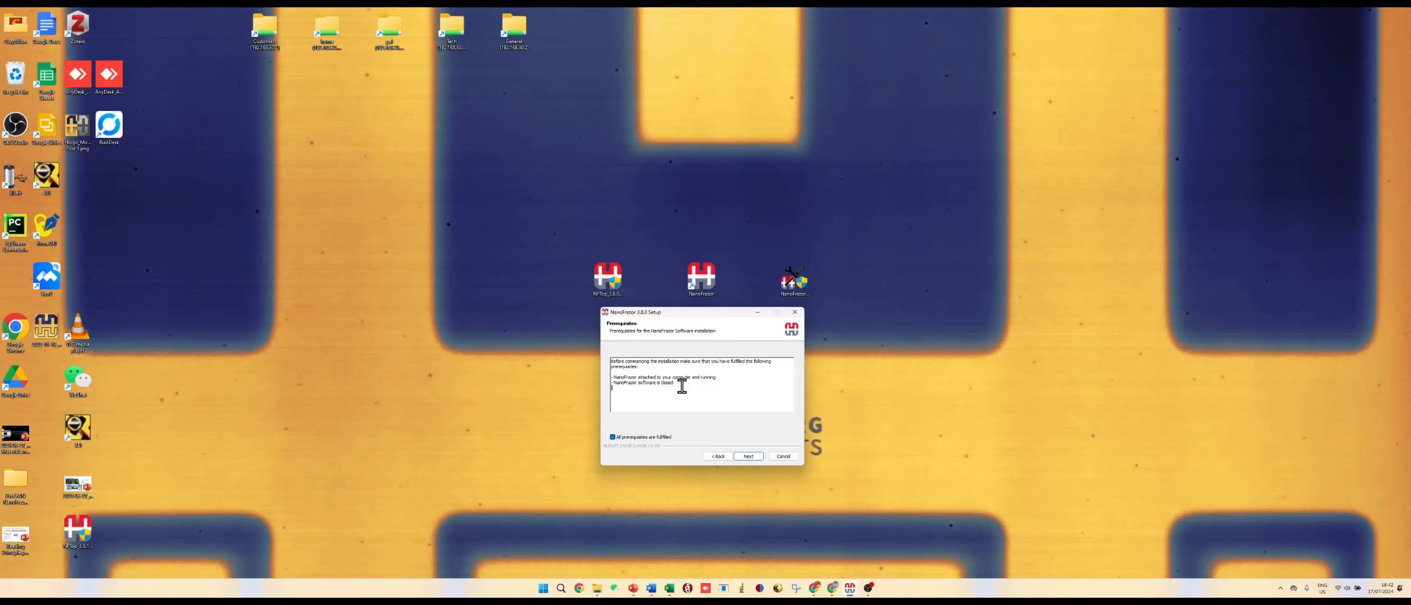
triple_click(682, 384)
click(744, 456)
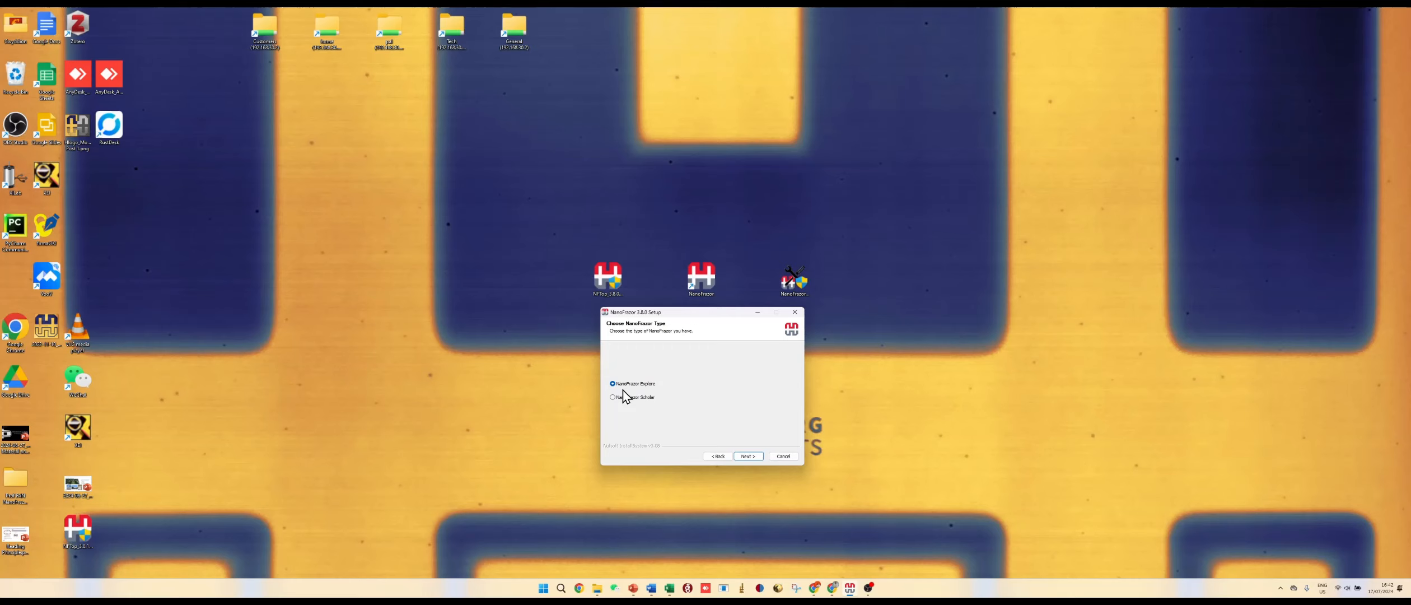
Step: Keep NanoFrazor Explore as the type, accept the components and default destination folder, and begin installing
click(746, 456)
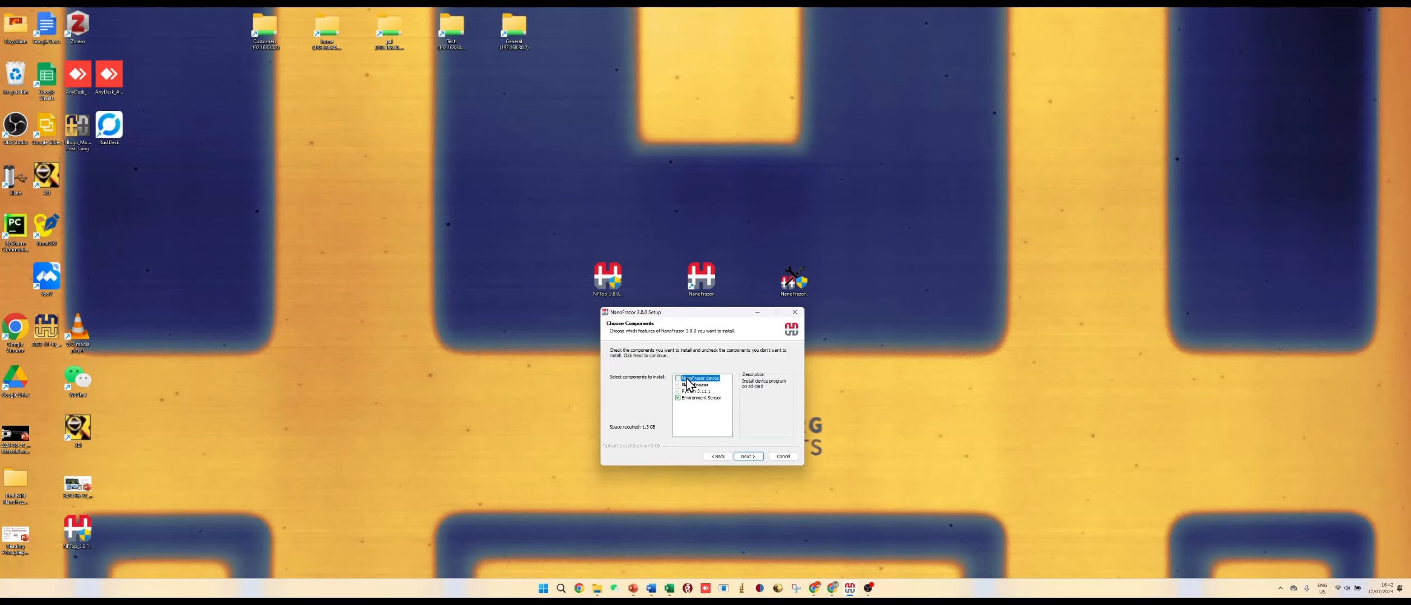
key(Return)
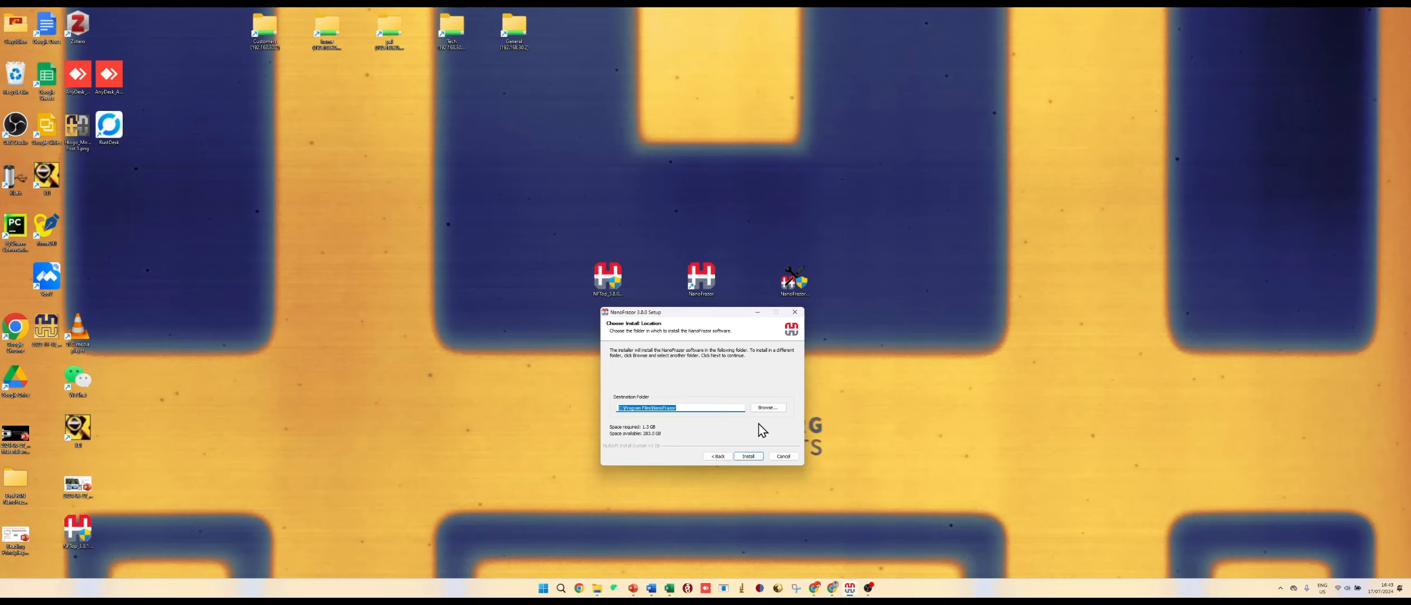
key(Return)
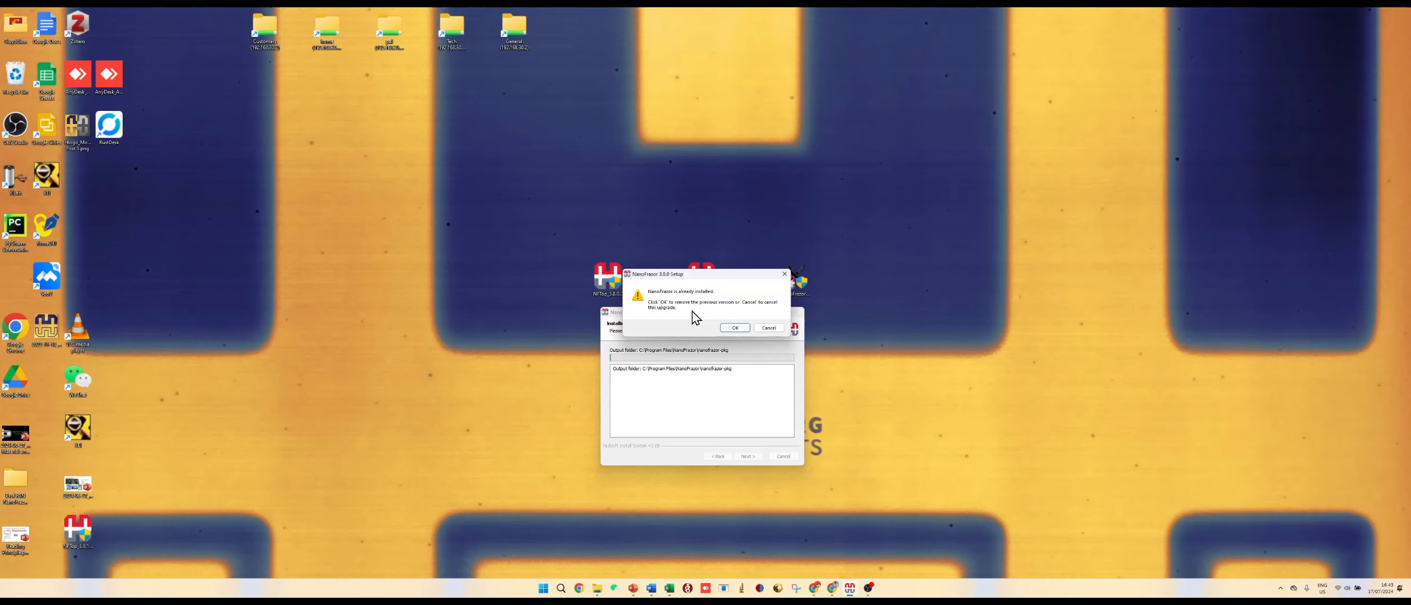
Step: Confirm removing the previously installed NanoFrazor version and finish the setup once installation completes
key(Return)
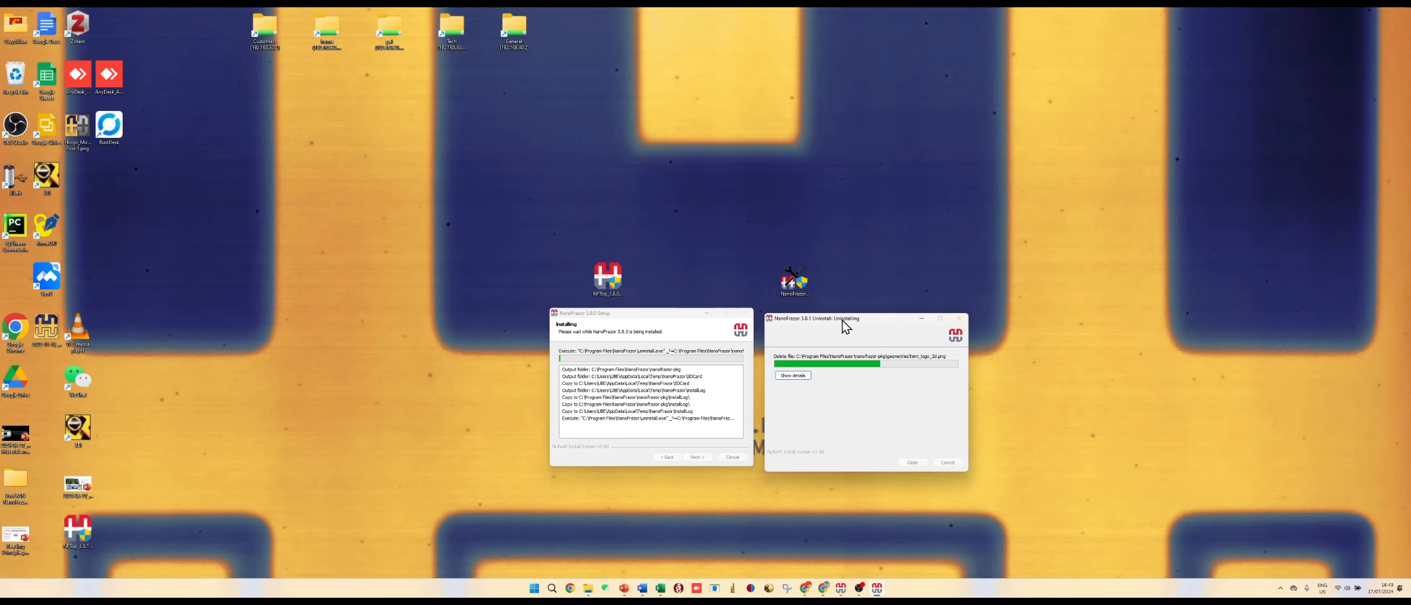
drag(844, 324, 805, 319)
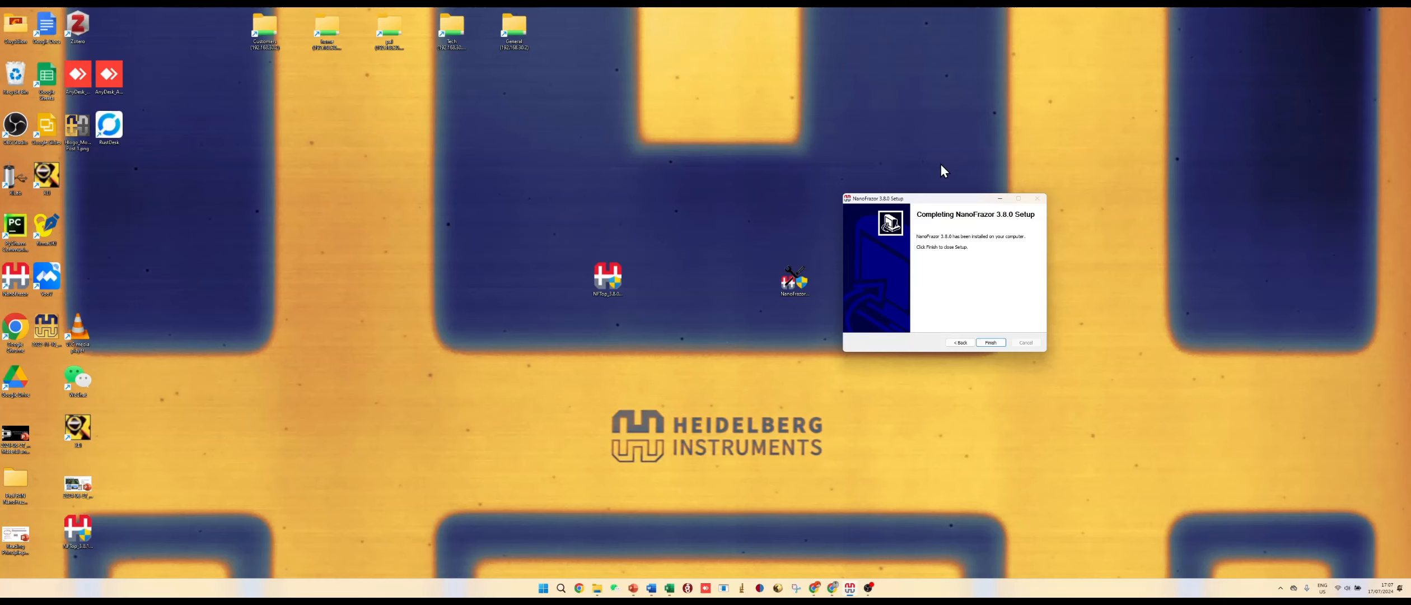
click(992, 342)
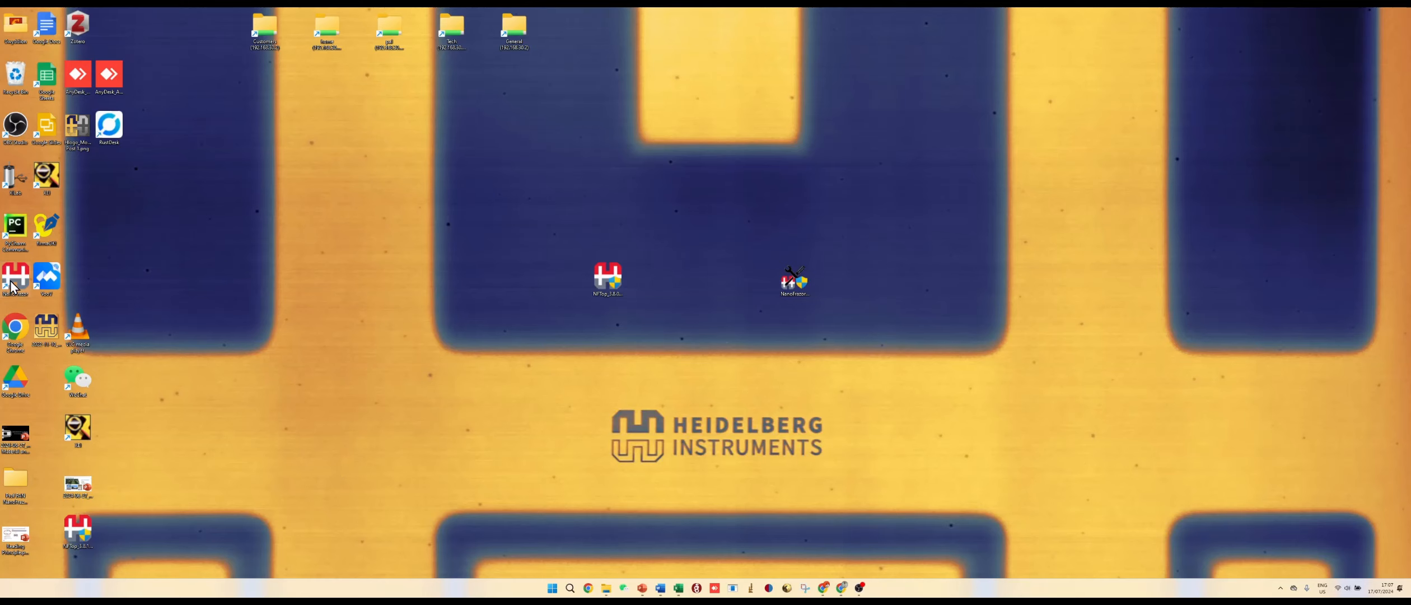
Step: Move the new NanoFrazor shortcut to the middle of the desktop and launch the program
drag(15, 290, 721, 284)
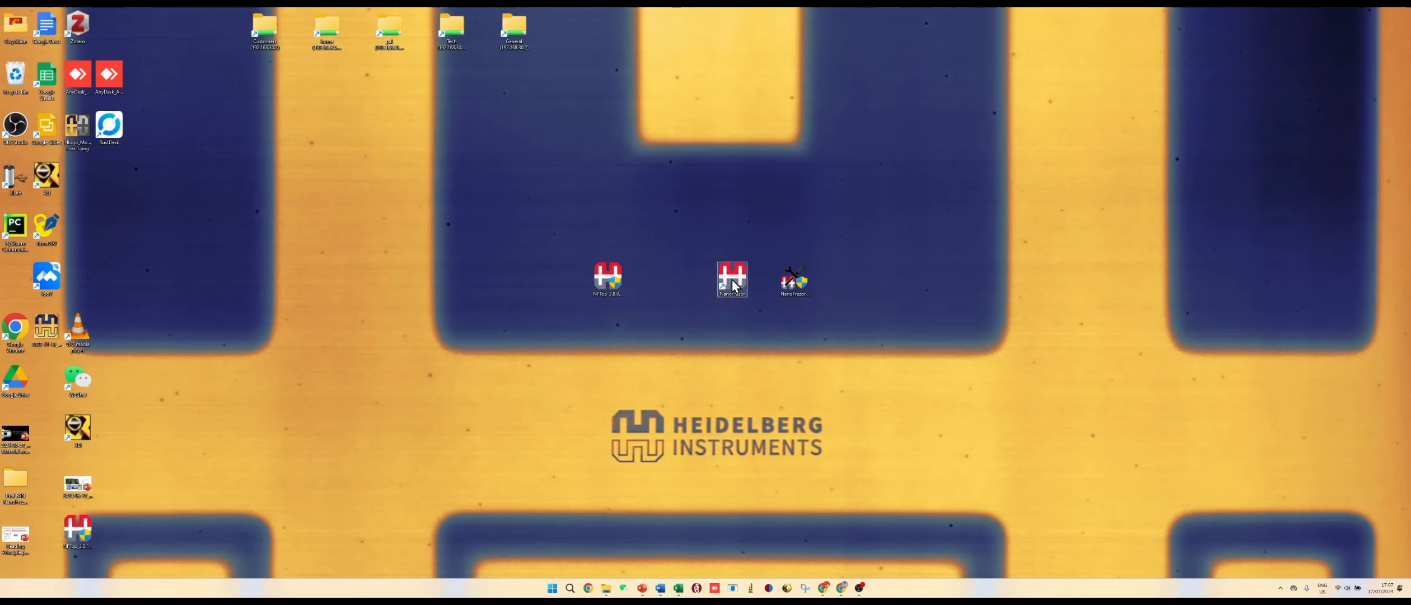
double_click(733, 284)
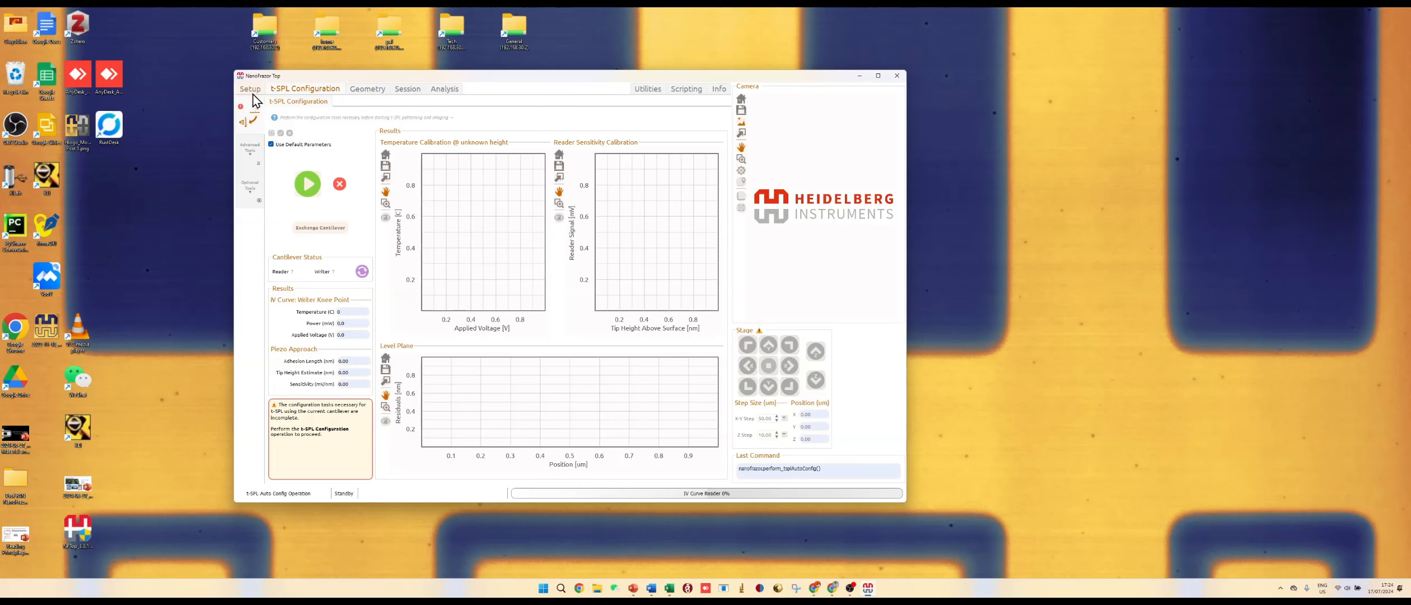
Step: Try to start the t-SPL configuration operation and close the device error dialog
click(314, 190)
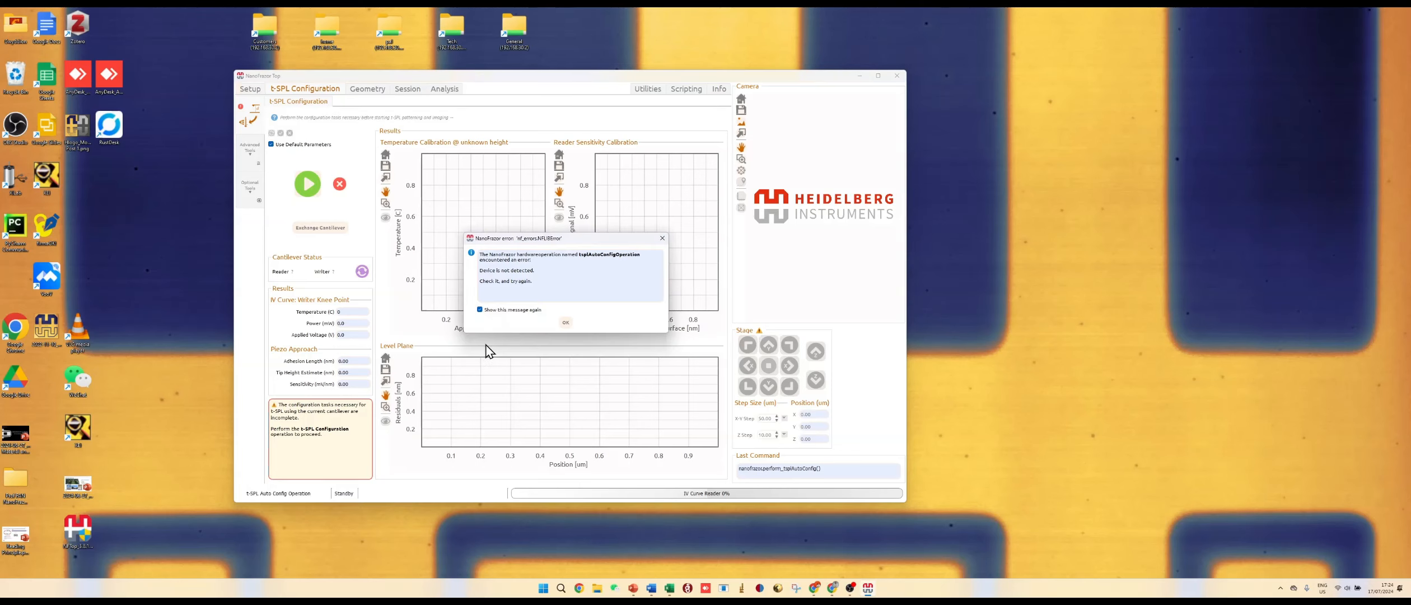
click(566, 324)
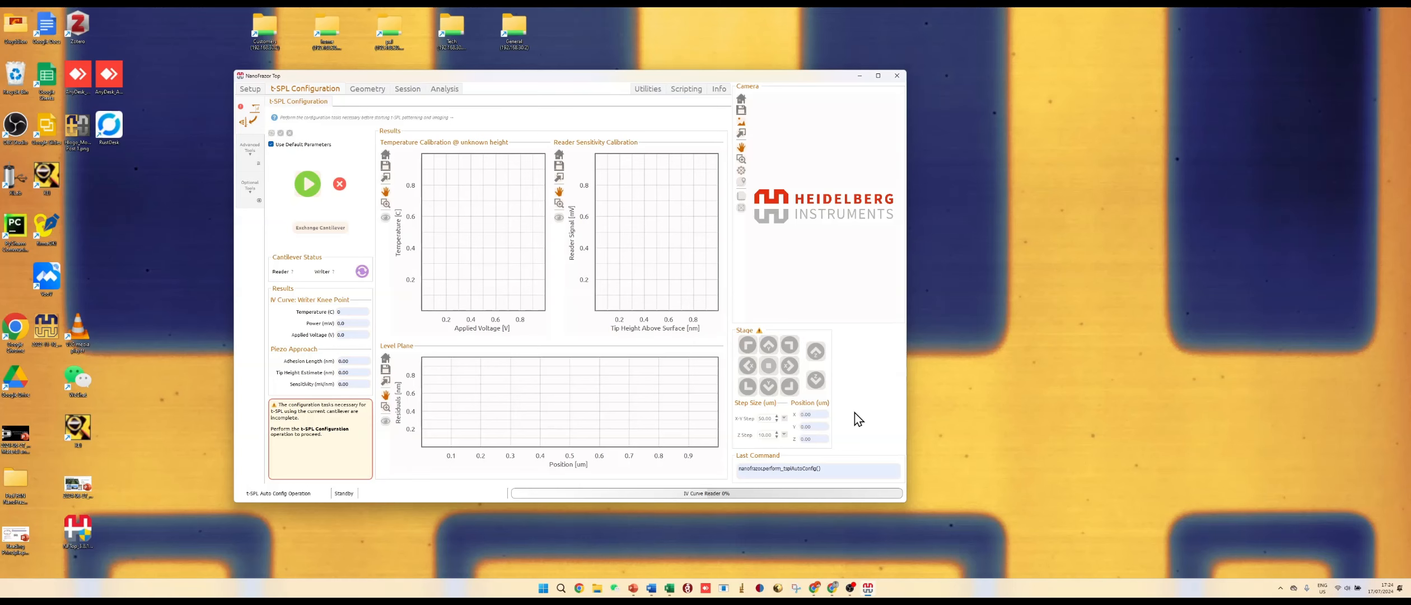
Step: Switch to the NanoFrazor Simulator wiki page and read the instructions for installing and starting simulator mode
click(815, 588)
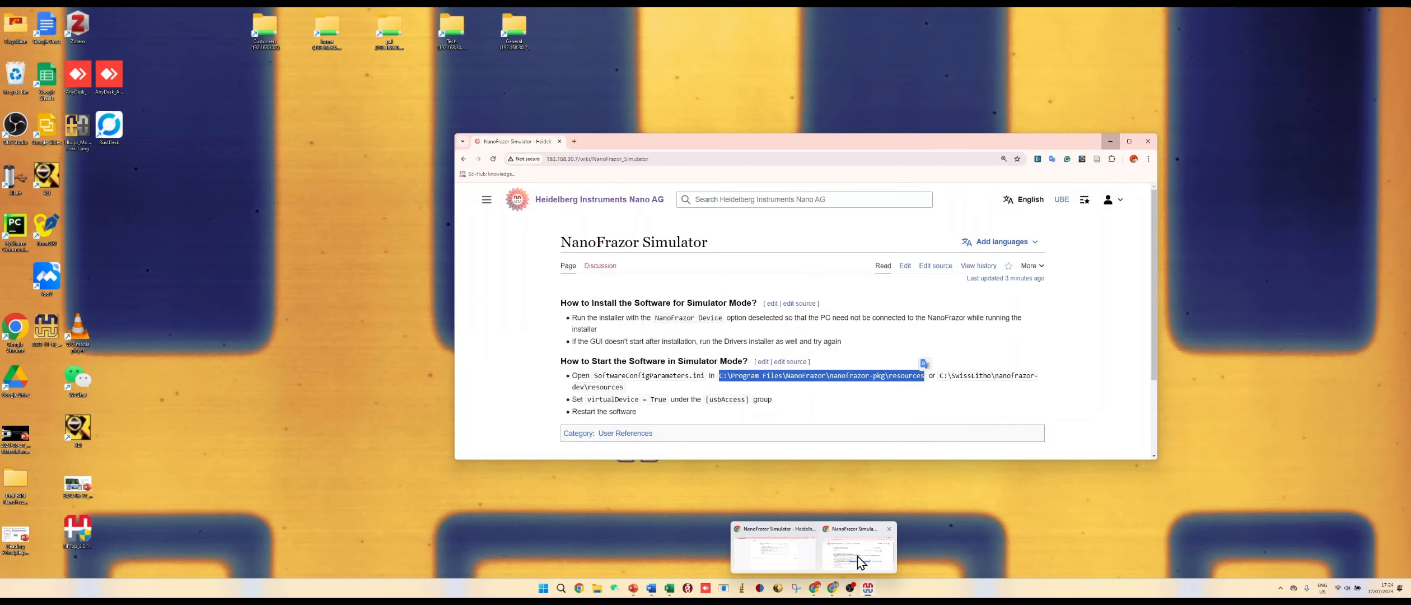
click(858, 562)
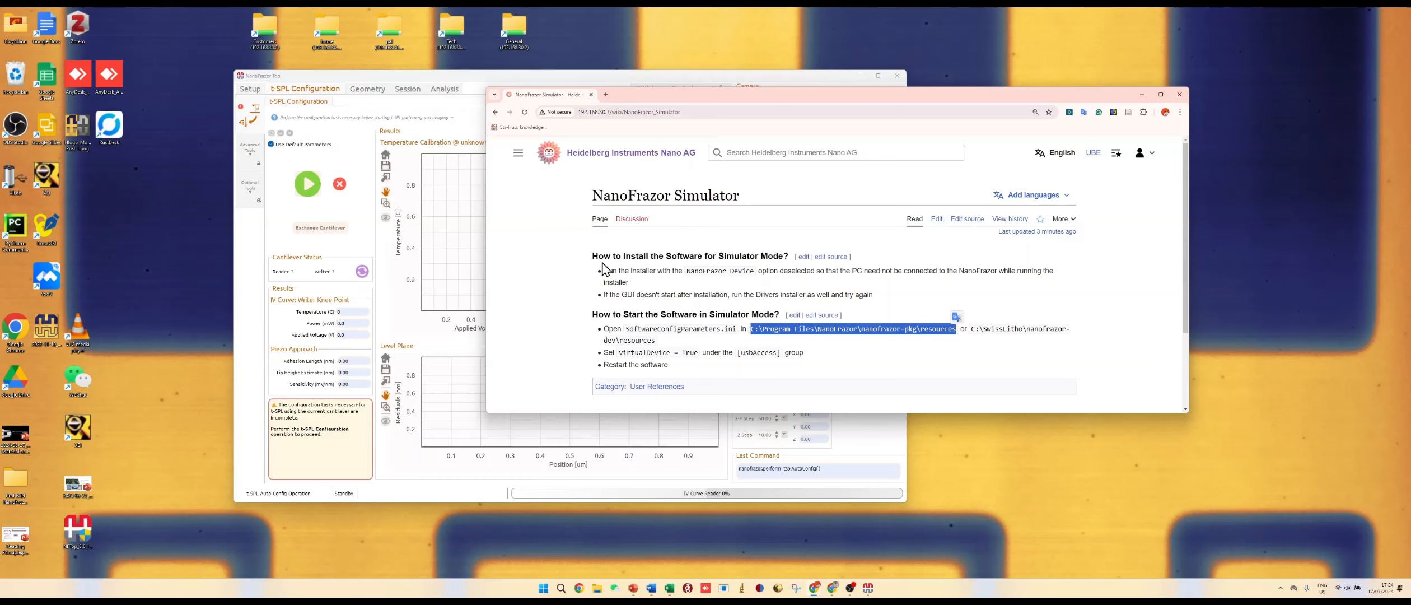
drag(585, 256, 754, 274)
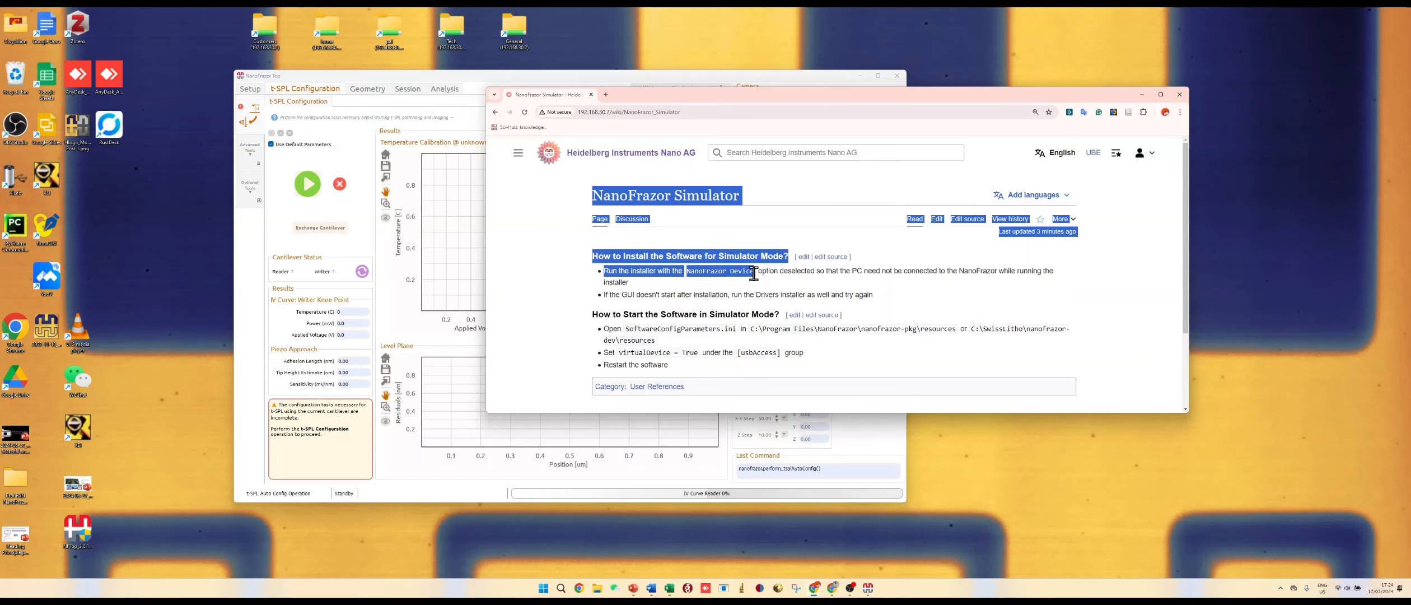
click(716, 307)
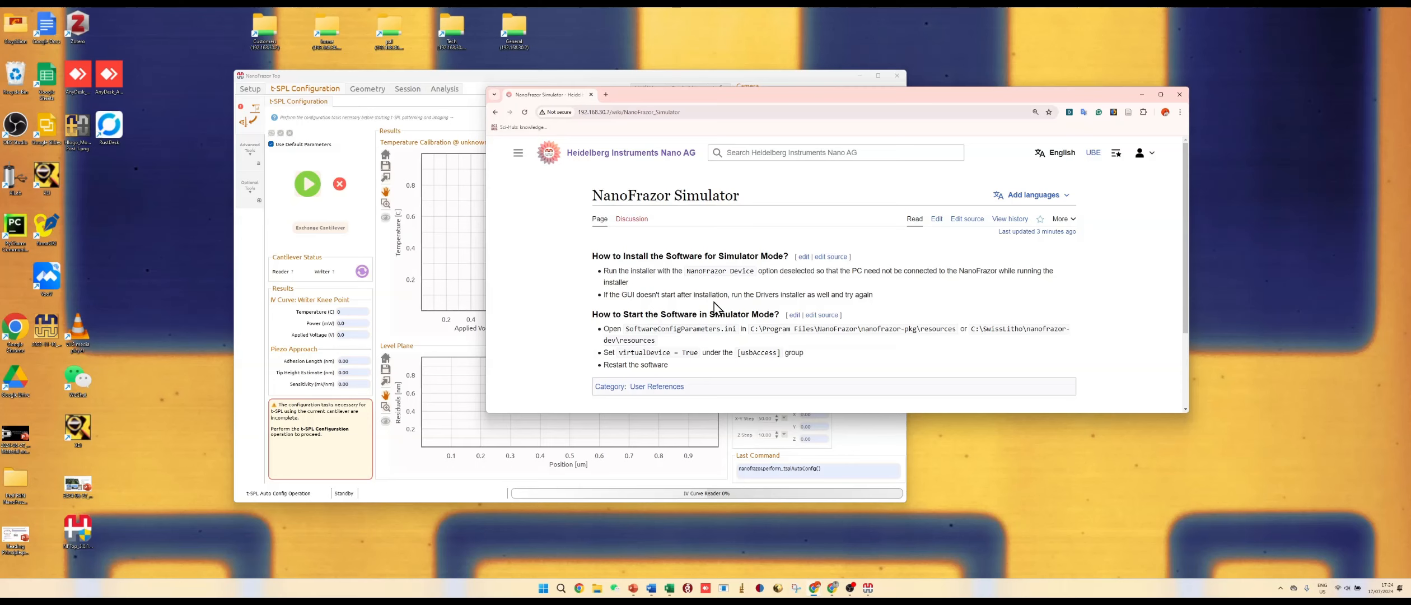
triple_click(605, 268)
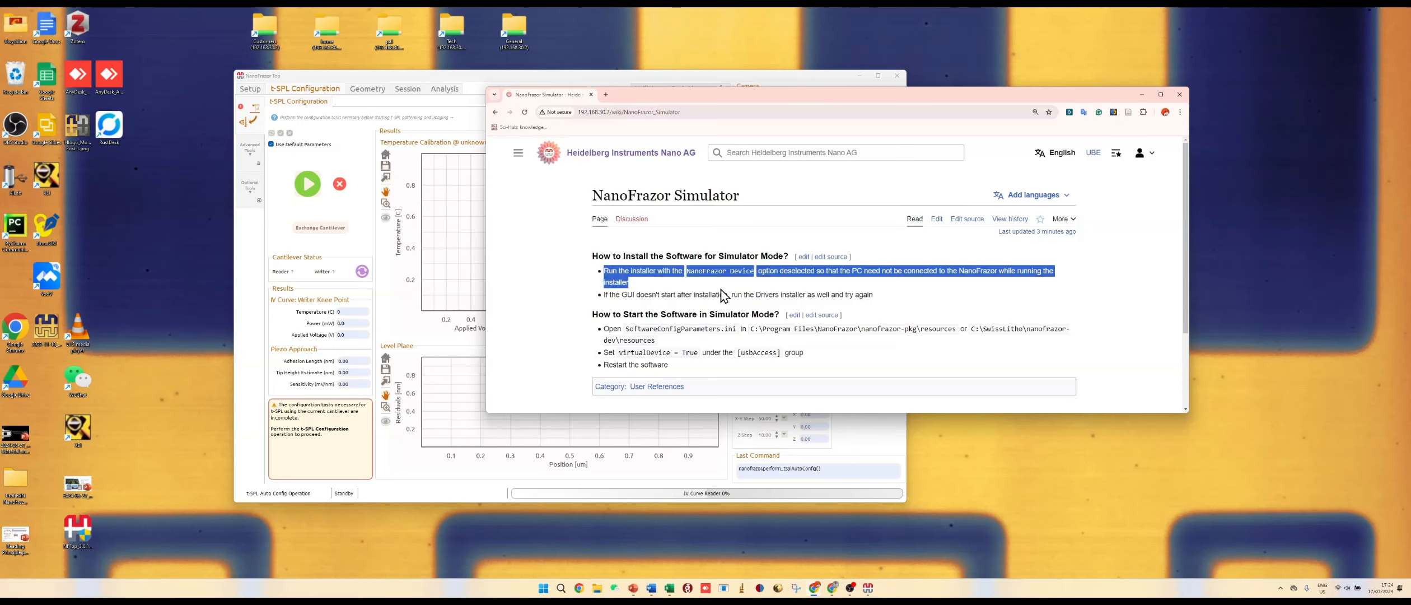
click(700, 292)
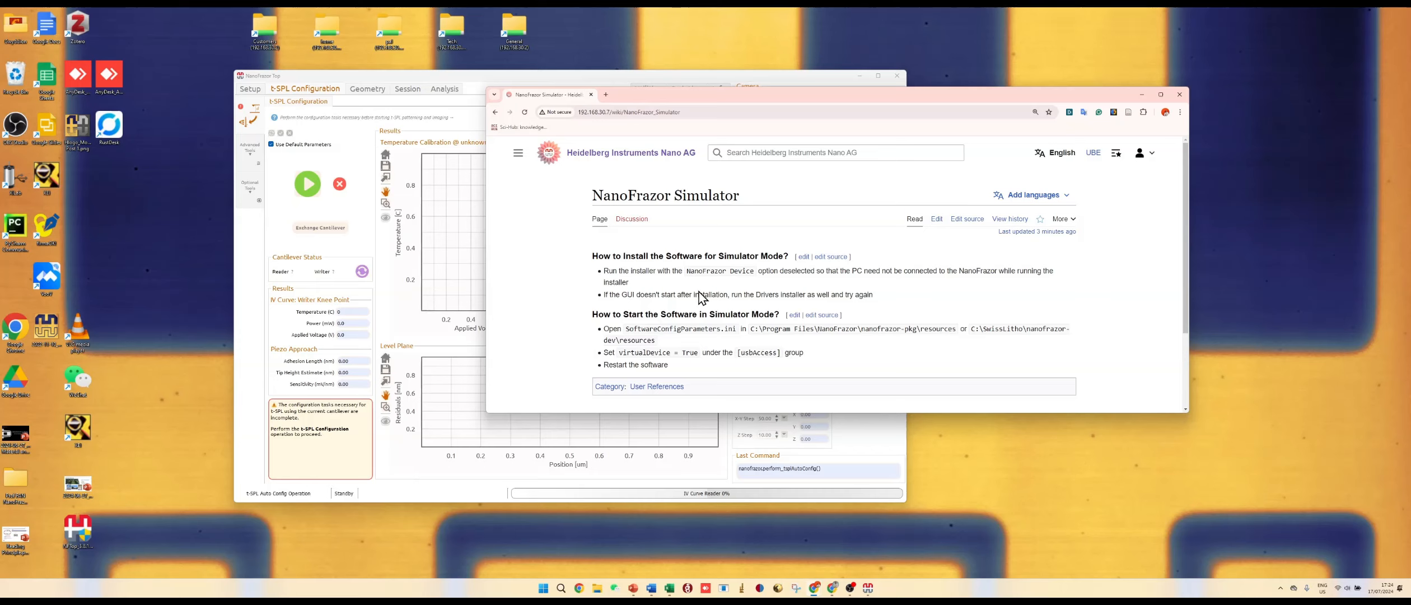
drag(732, 294, 748, 295)
click(749, 295)
drag(621, 352, 678, 352)
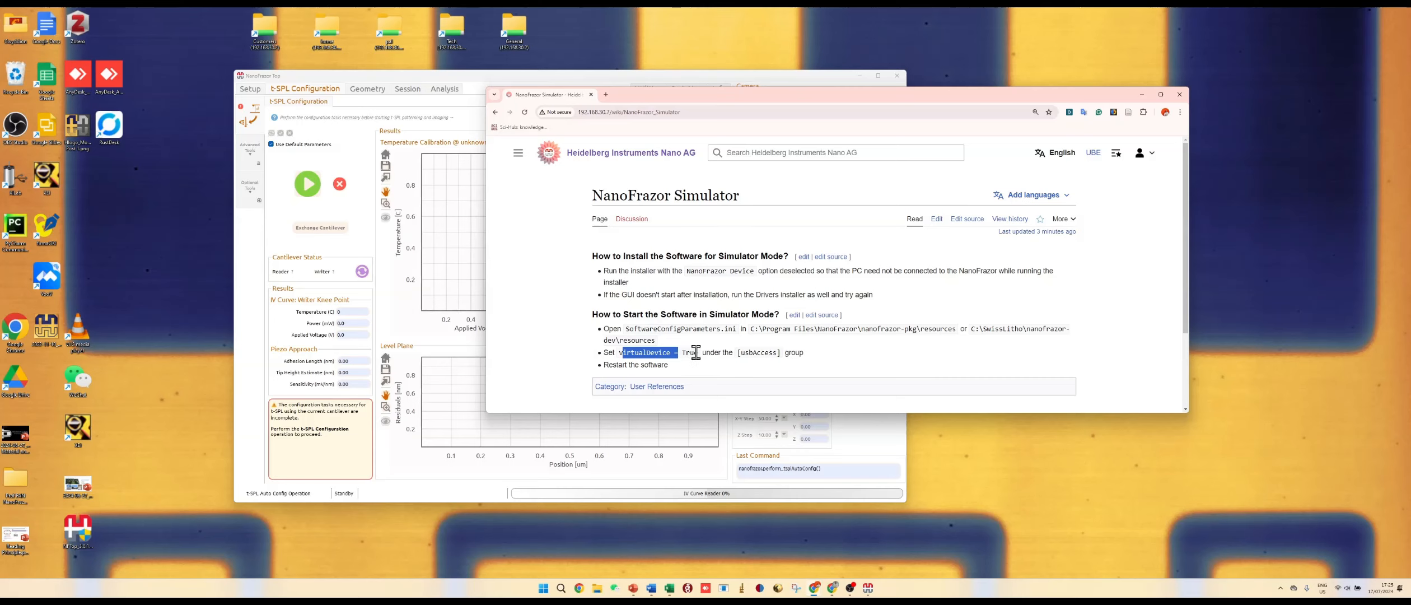
drag(696, 352, 619, 353)
drag(953, 329, 857, 329)
click(753, 330)
drag(752, 330, 957, 330)
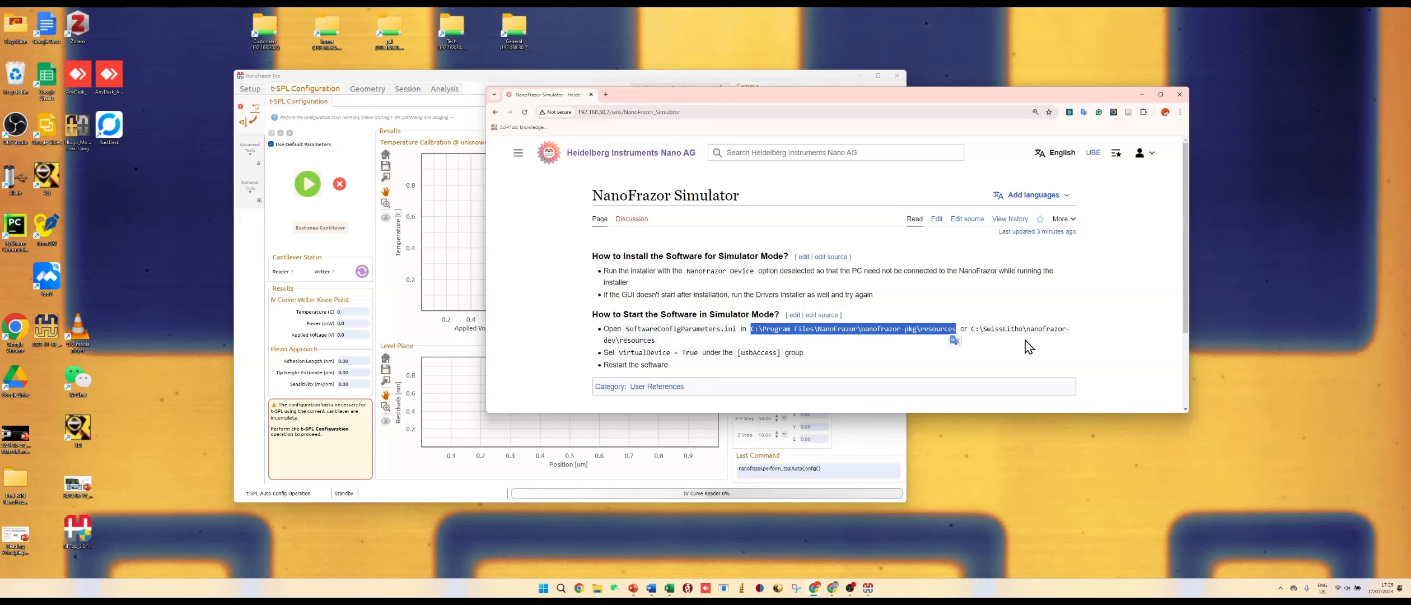
Step: Open SoftwareConfigParameters.ini from the NanoFrazor nanofrazor-pkg resources folder in a text editor
key(super+e)
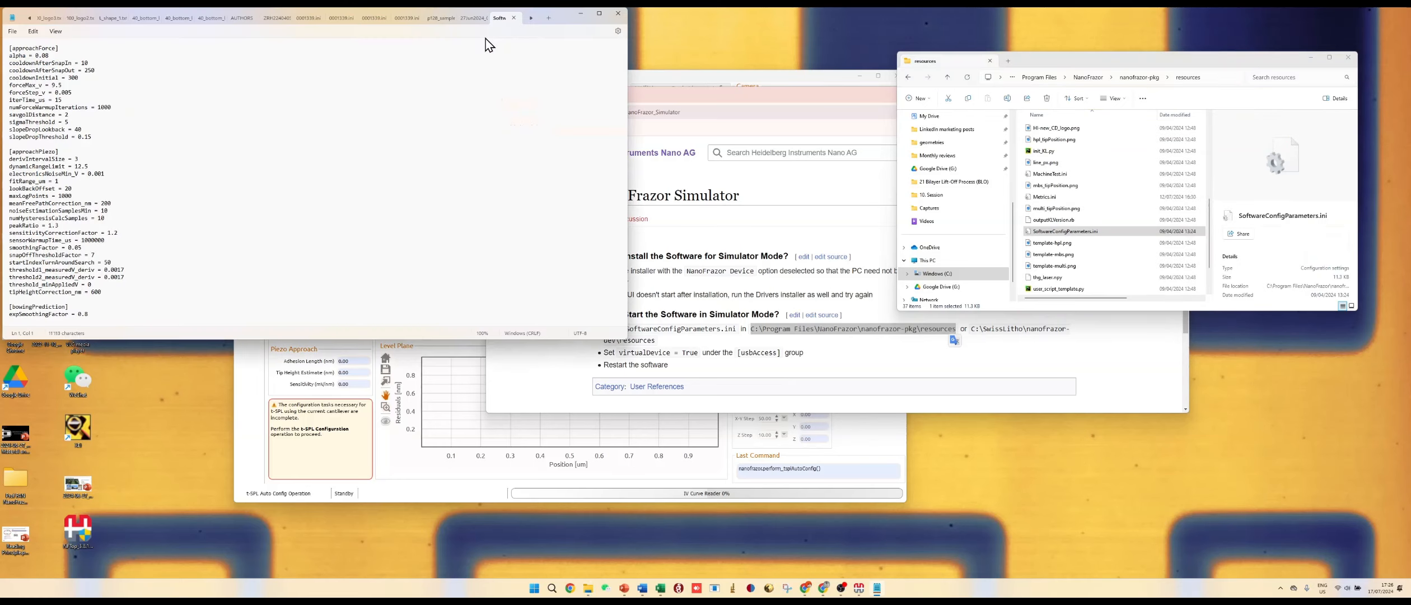
click(1053, 35)
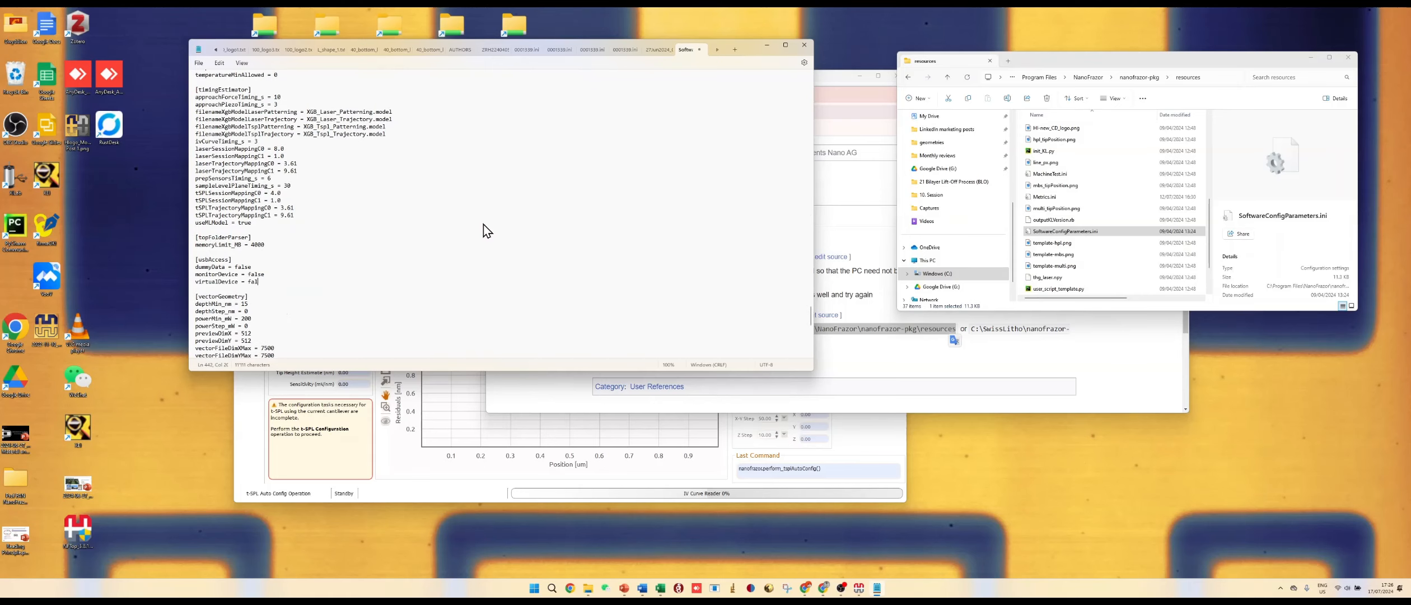
Step: Set virtualDevice to true under the [usbAccess] group, save the file and close the editor
key(BackSpace)
key(BackSpace)
key(BackSpace)
text(true)
key(ctrl+s)
click(805, 45)
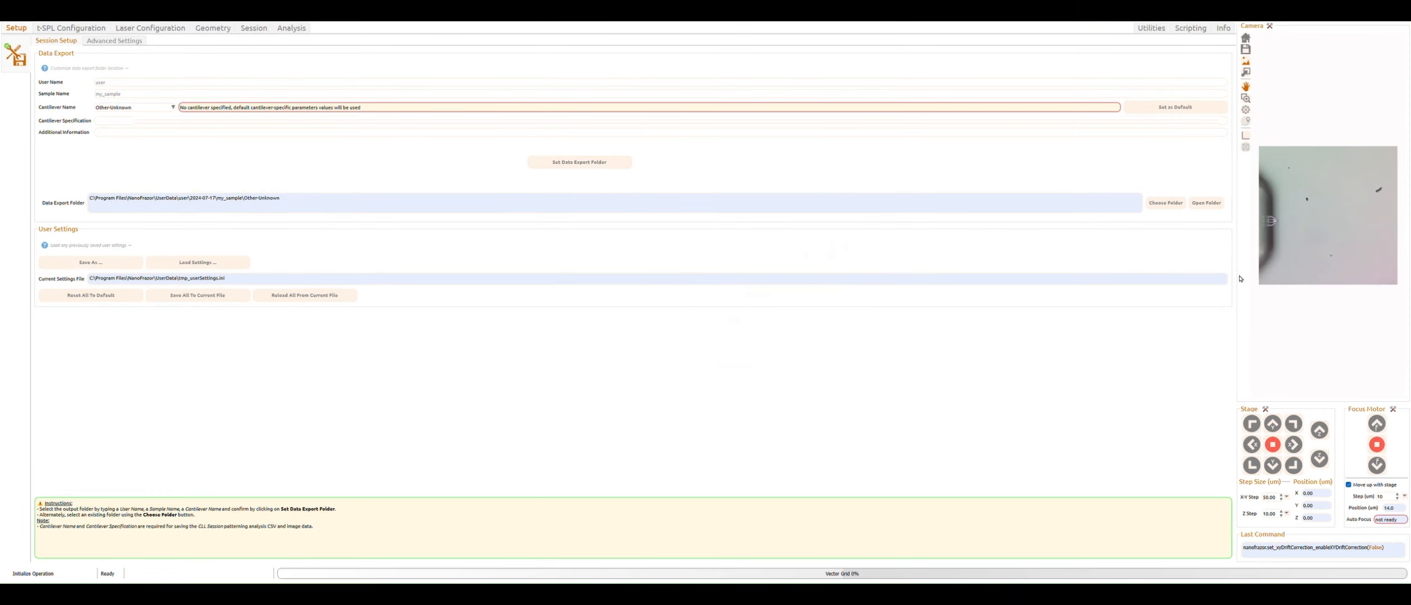
mouse_move(1294, 230)
mouse_down()
mouse_move(1320, 230)
mouse_move(1300, 244)
mouse_up()
scroll(1271, 239, up, 3)
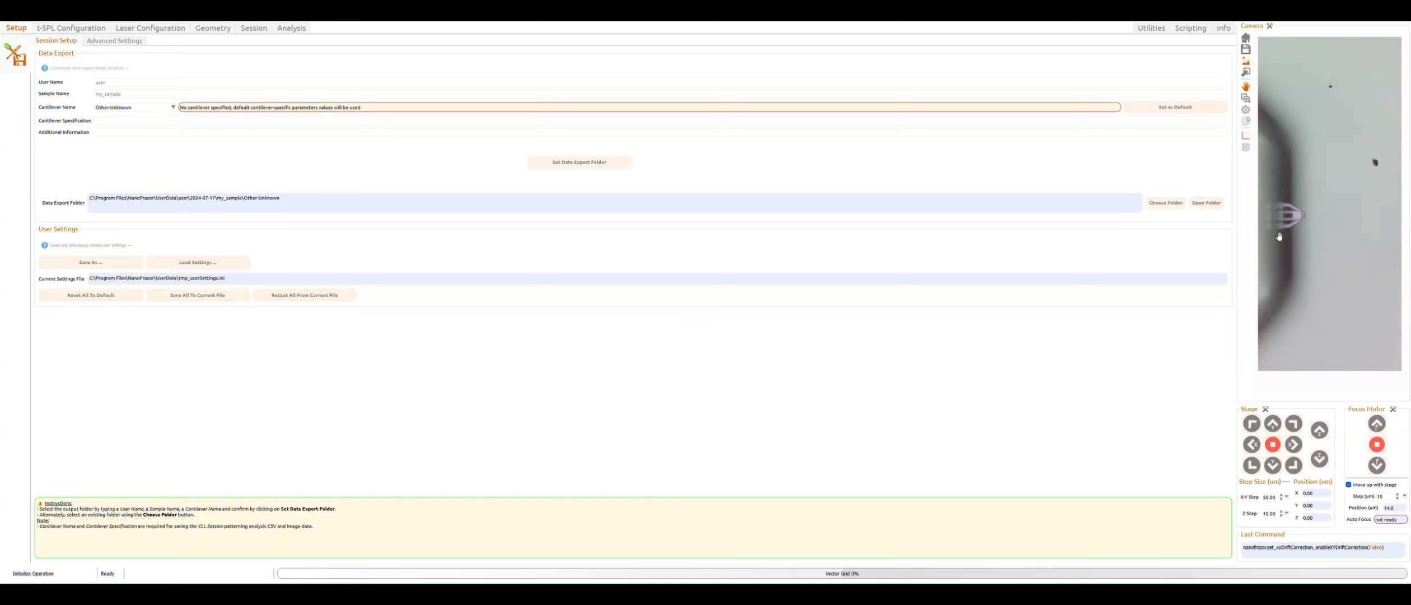
Step: Run the t-SPL configuration operation
scroll(1282, 235, down, 3)
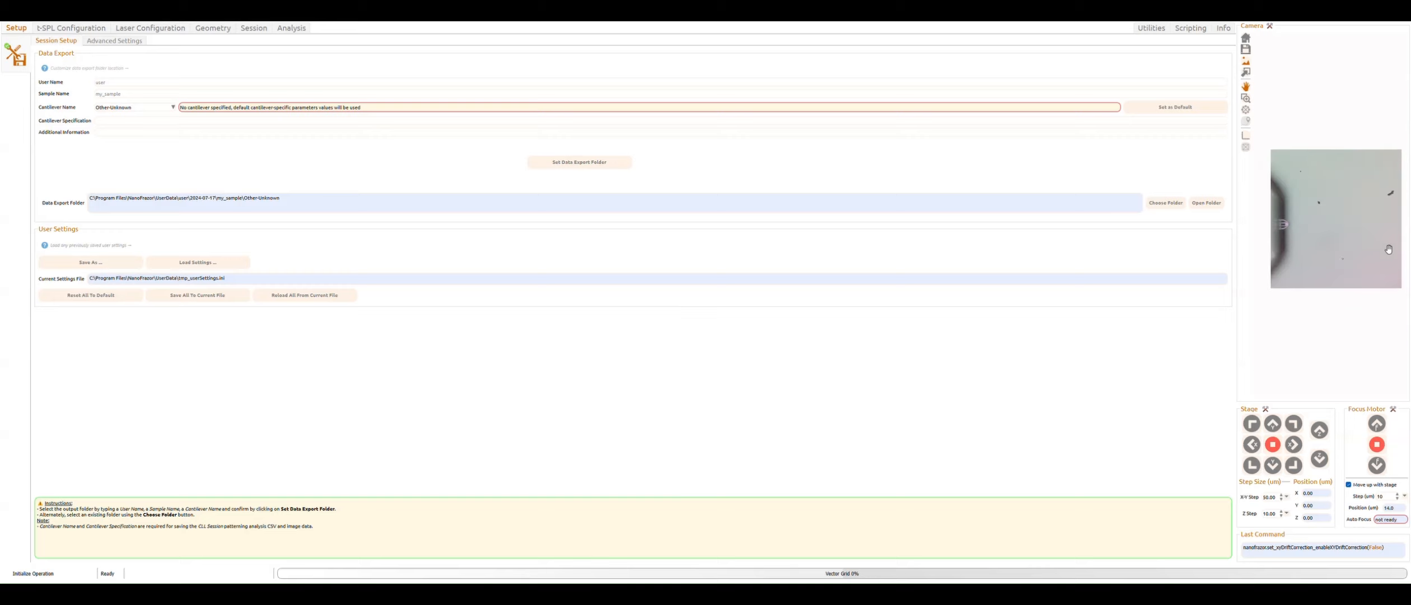
click(71, 28)
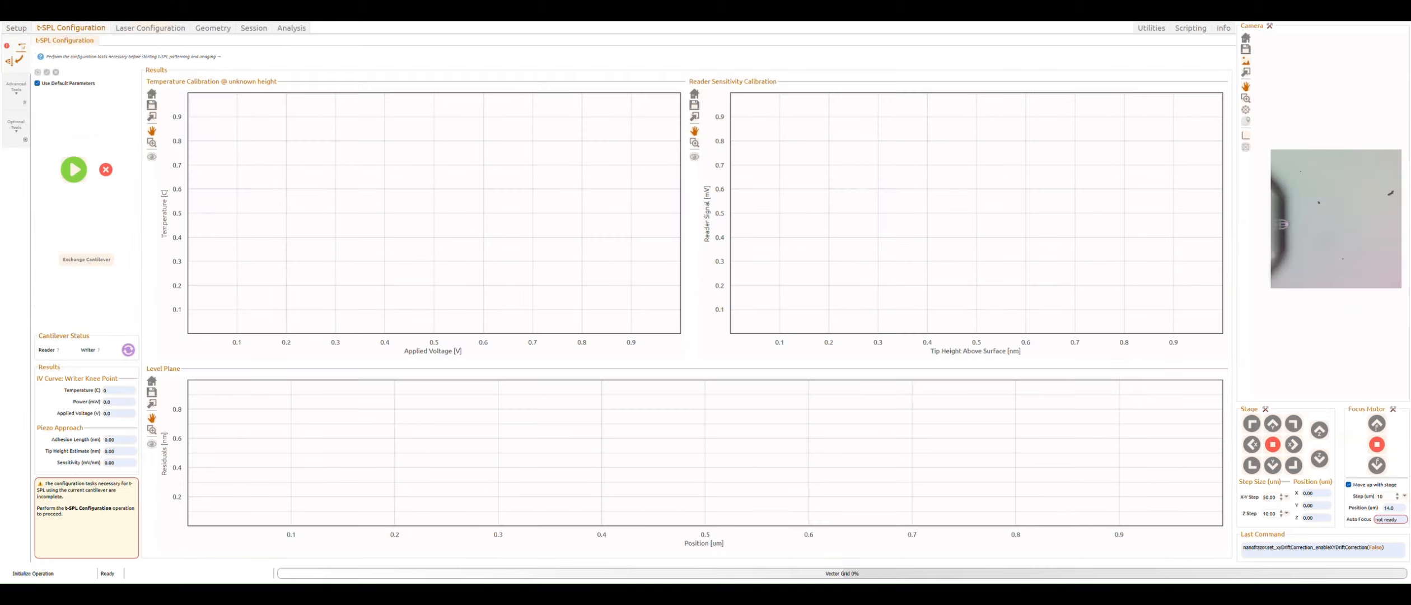
click(67, 167)
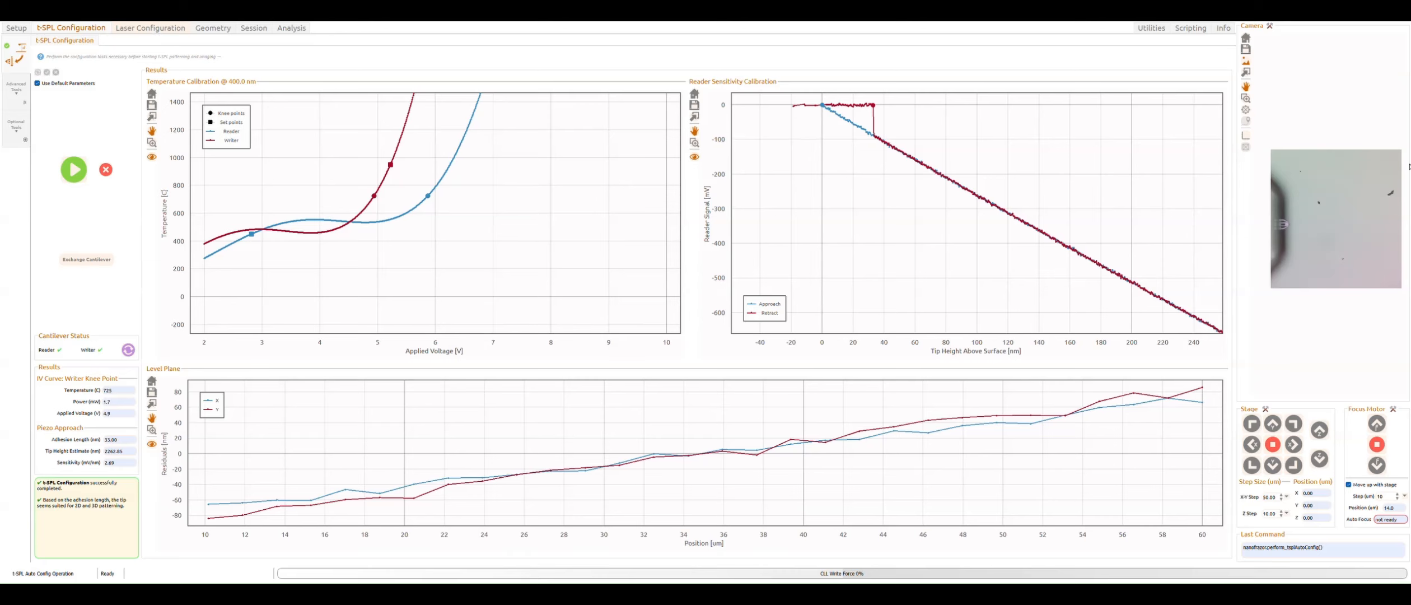
Step: Browse the Laser Configuration pages: laser controller, dose array test, power calibration and efficiency calculator
click(150, 28)
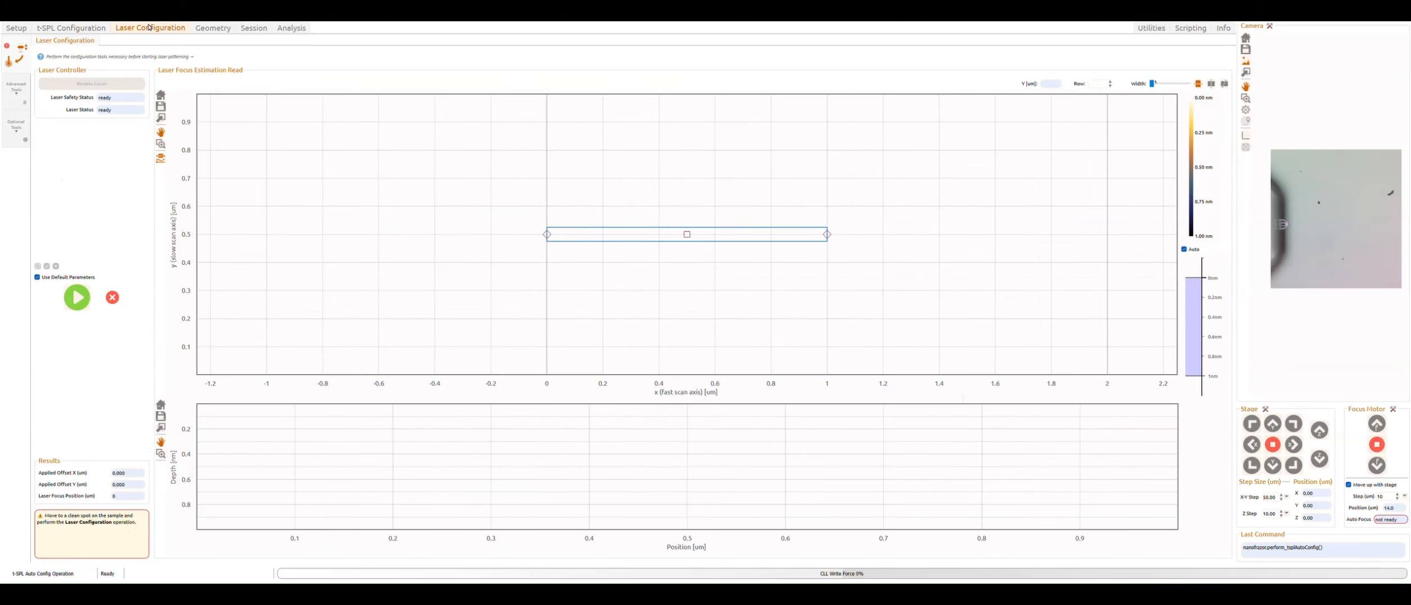
click(16, 91)
click(13, 281)
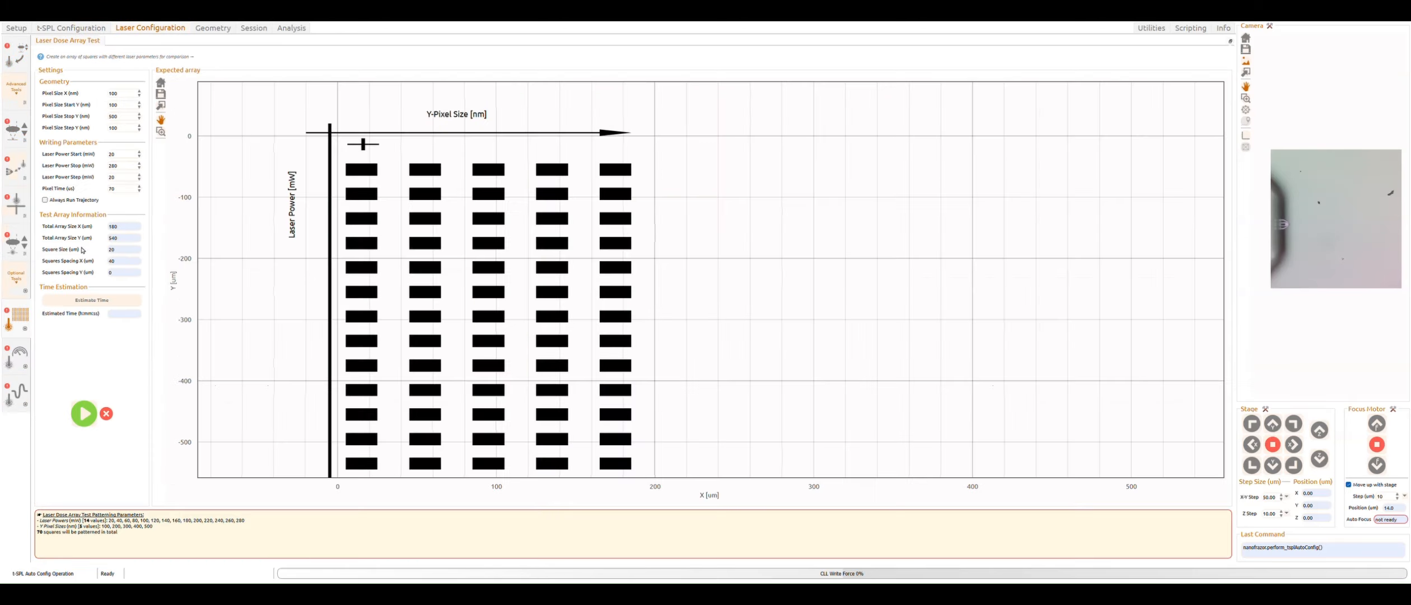
click(14, 358)
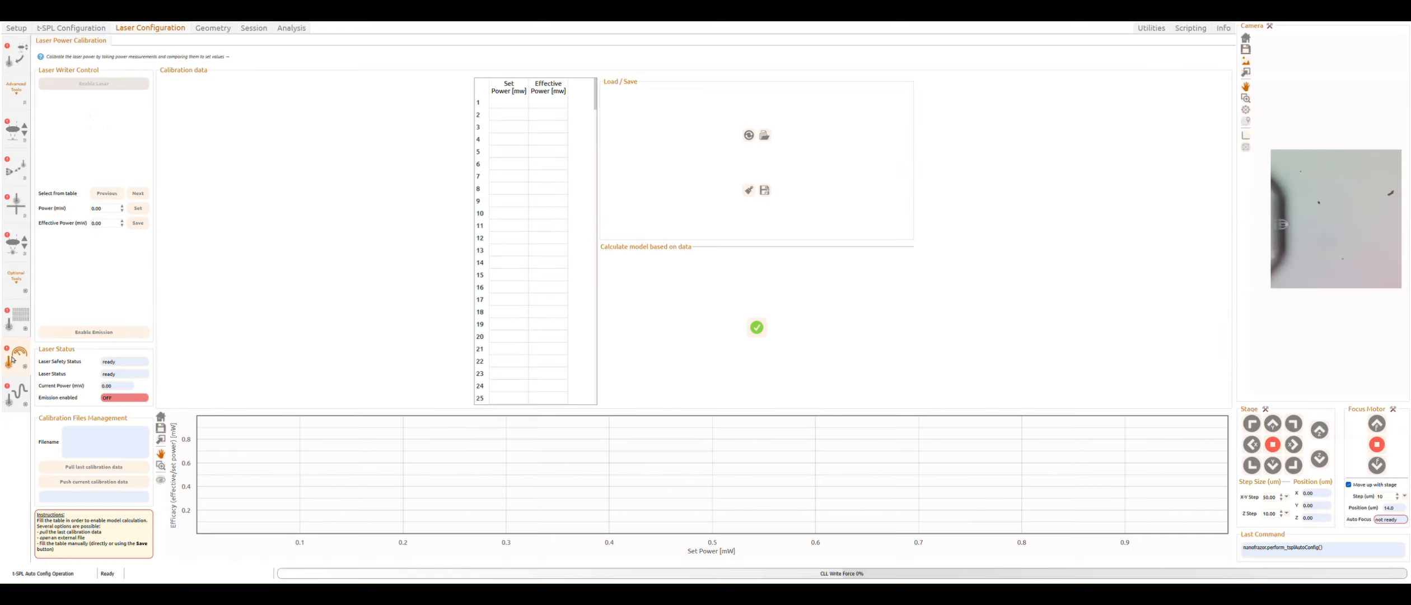
click(15, 393)
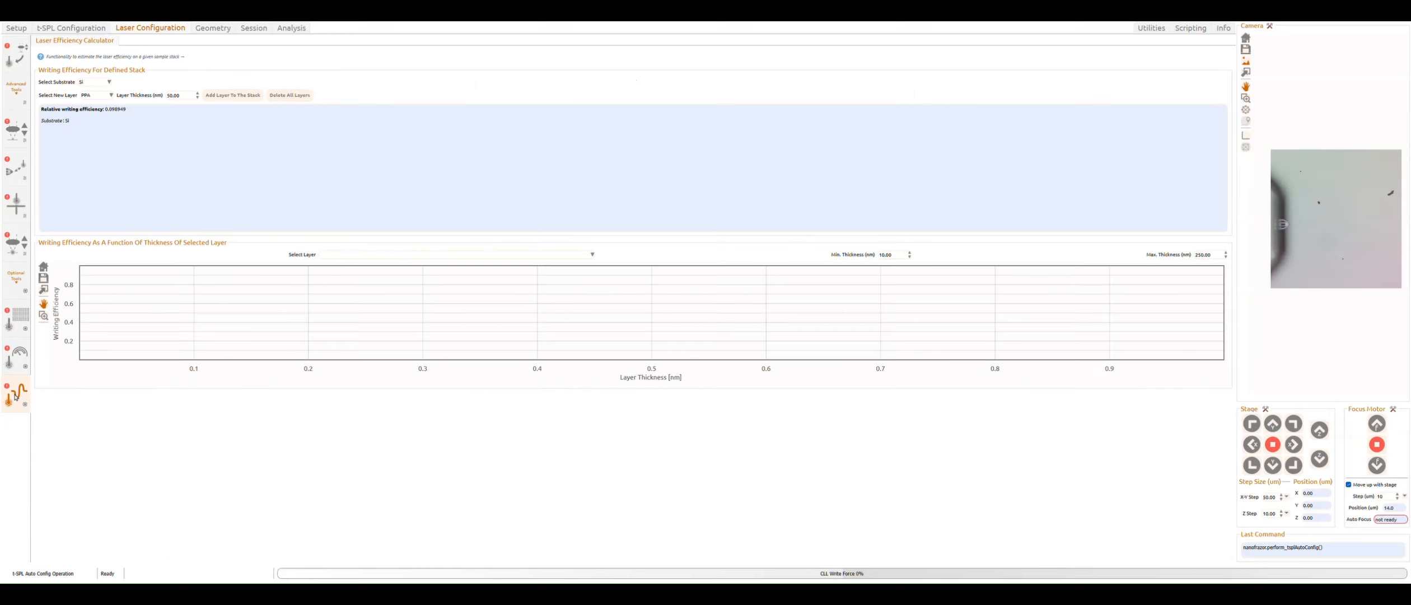
click(12, 312)
click(17, 364)
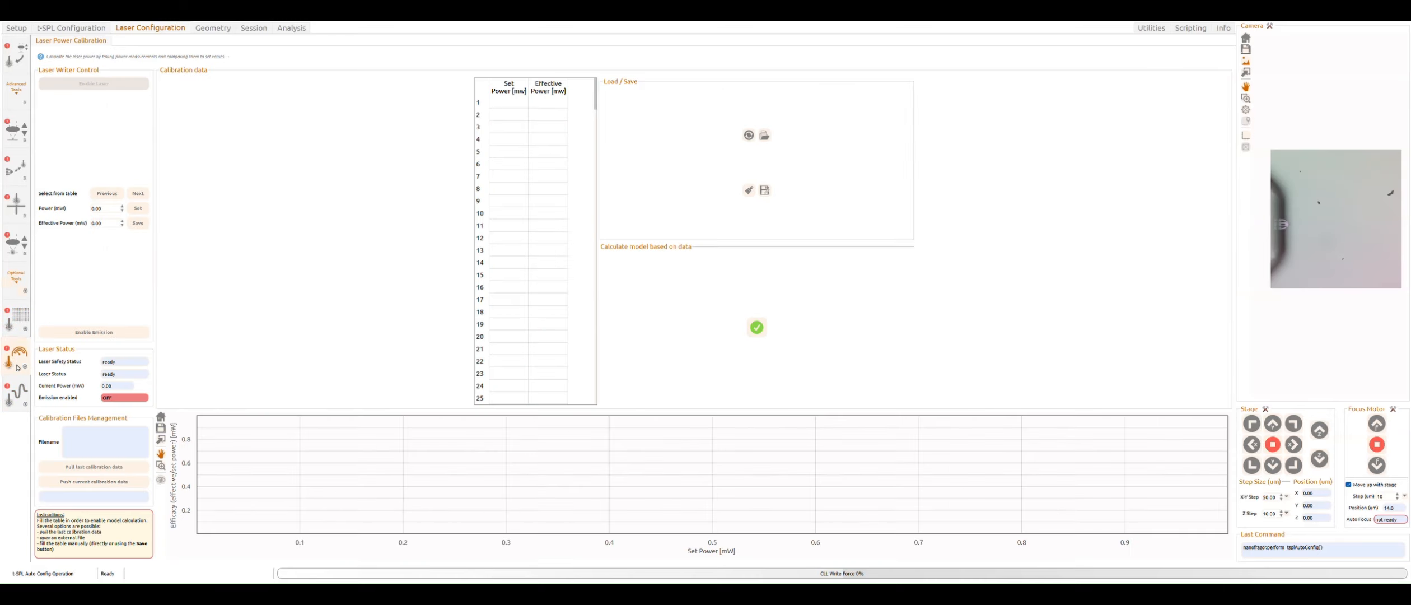
Step: Load the Fresnel lens geometry in the Geometry importer and set its maximum depth to 150 nm
click(213, 29)
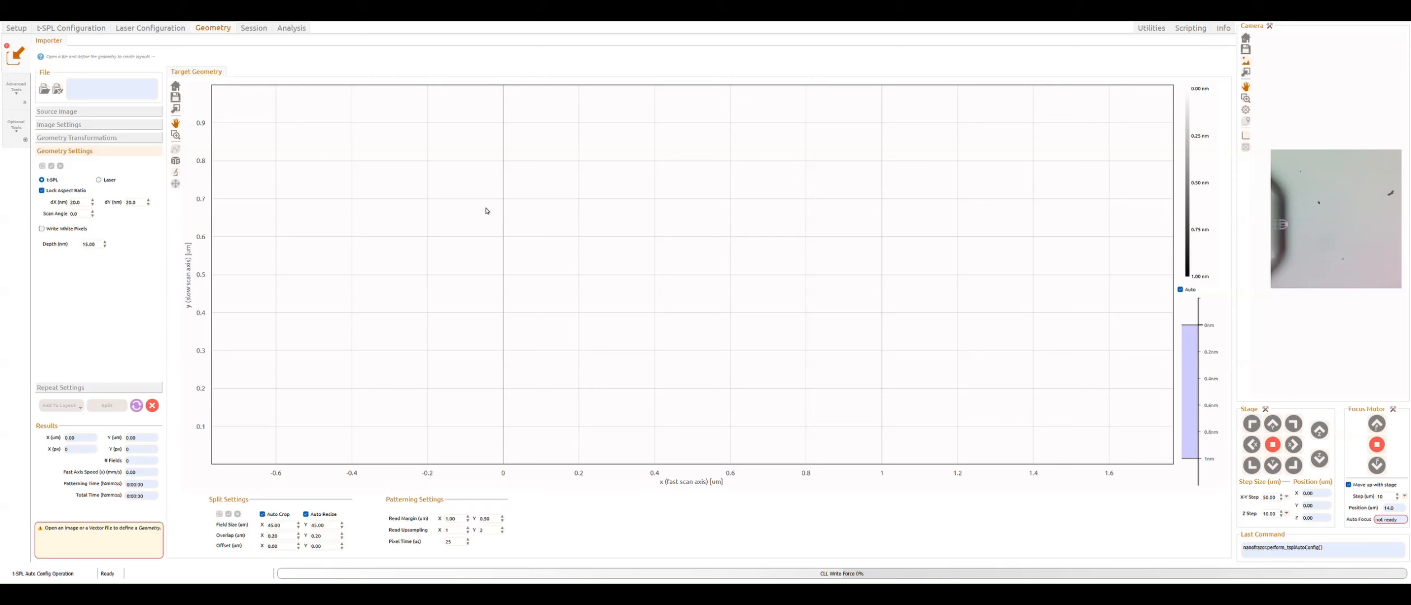
double_click(531, 268)
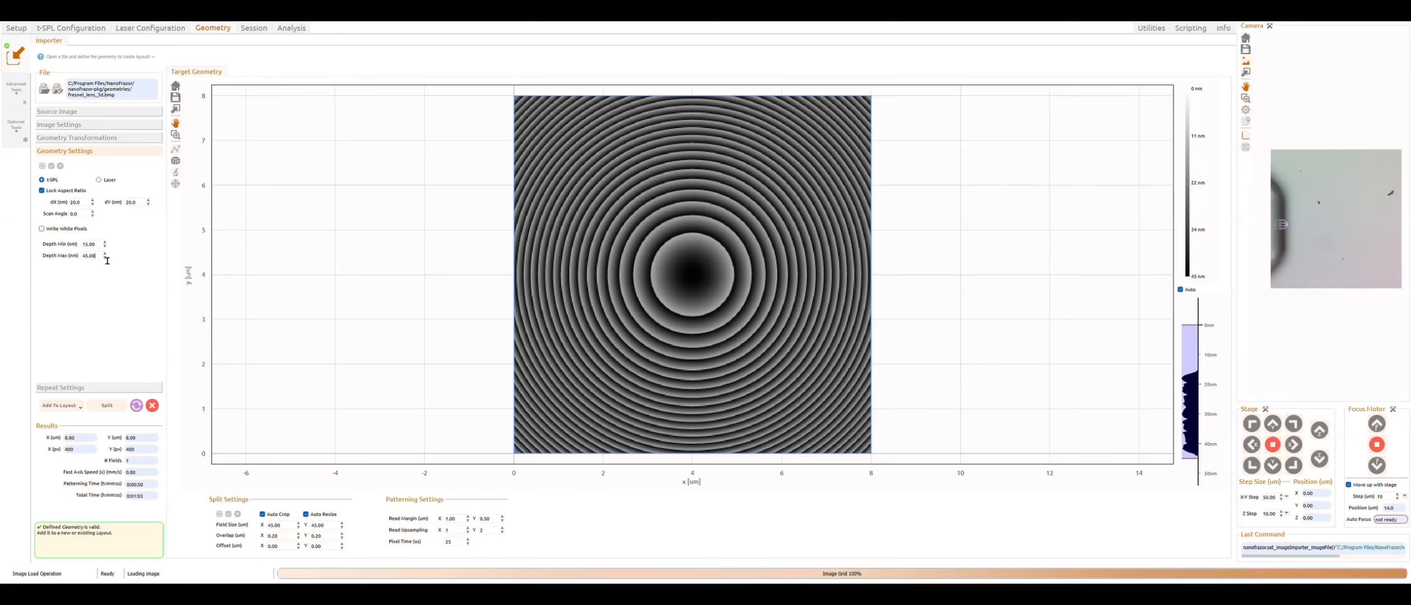
drag(104, 257, 50, 257)
text(150)
key(Return)
Step: Add the geometry to a layout and select Layout (t-SPL) 0 on the world map
click(61, 406)
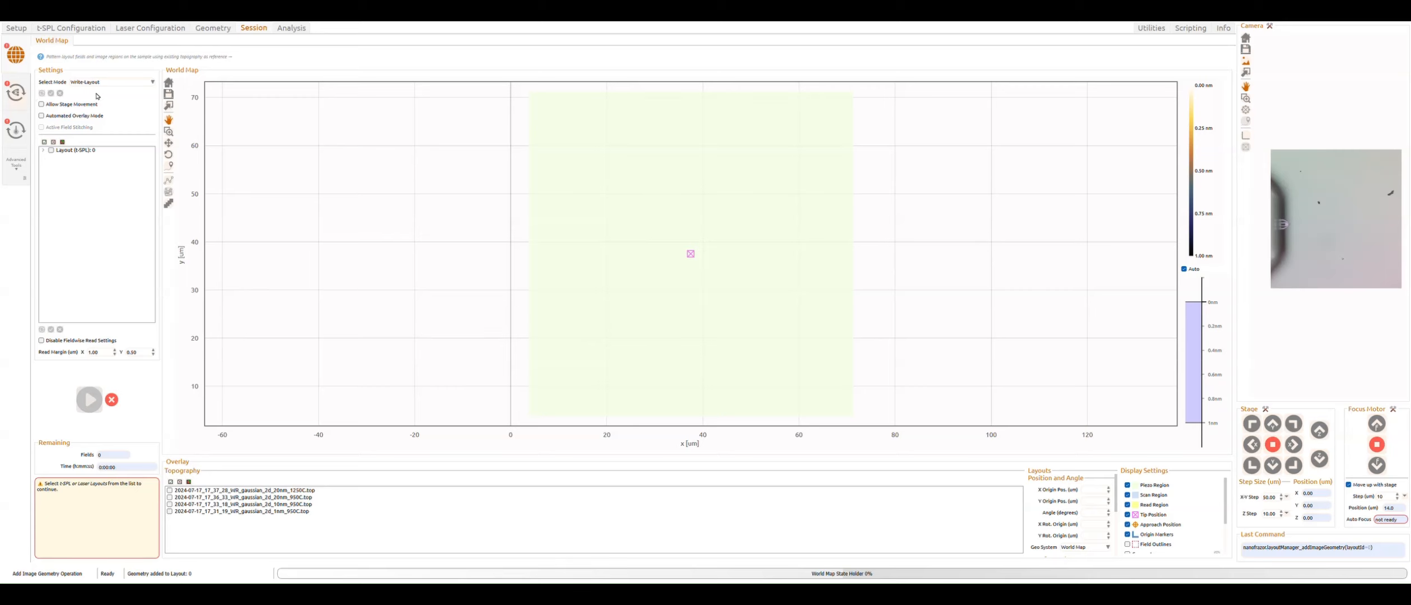
click(51, 150)
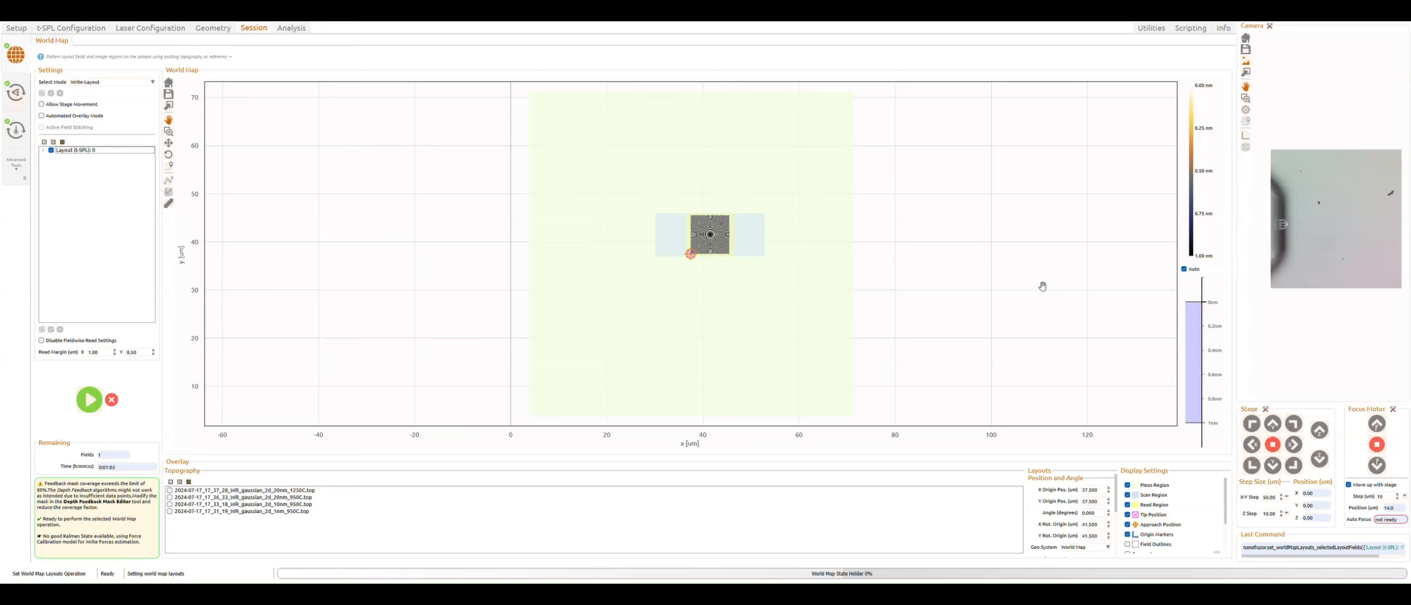
Step: Overlay the camera image on the world map and start the closed-loop lithography run for the layout
scroll(1306, 222, up, 4)
drag(1299, 197, 1342, 182)
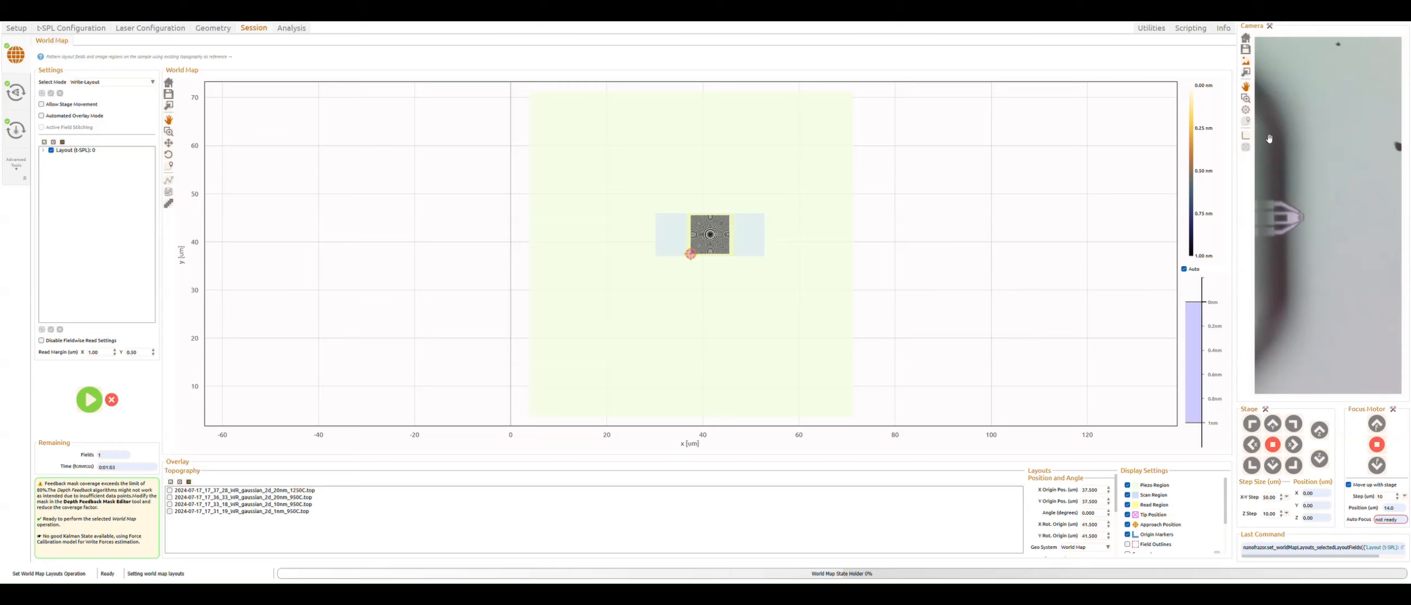
click(1248, 111)
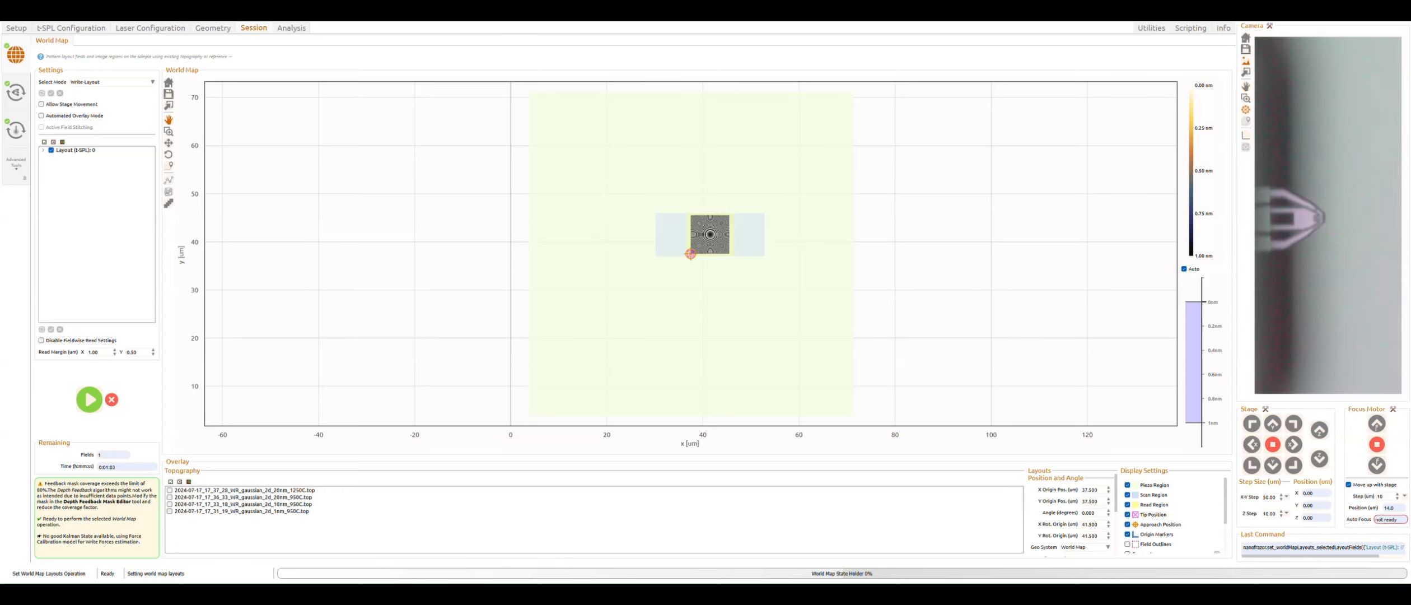
scroll(810, 280, down, 4)
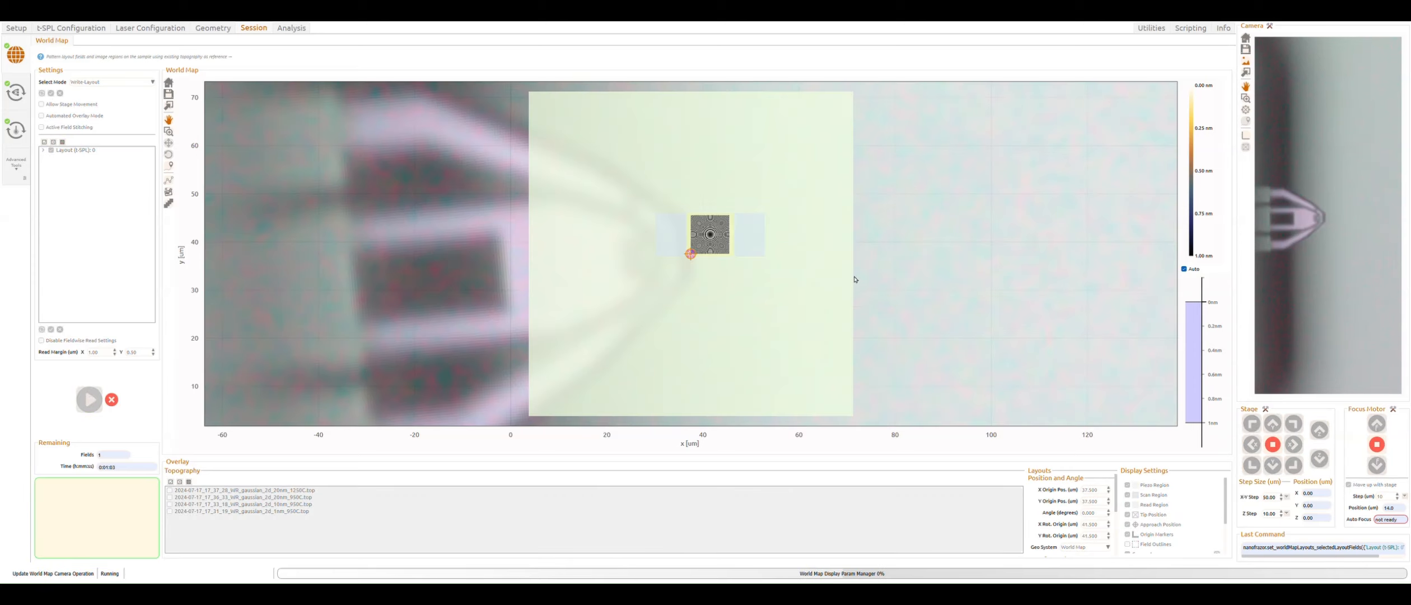
scroll(808, 282, down, 6)
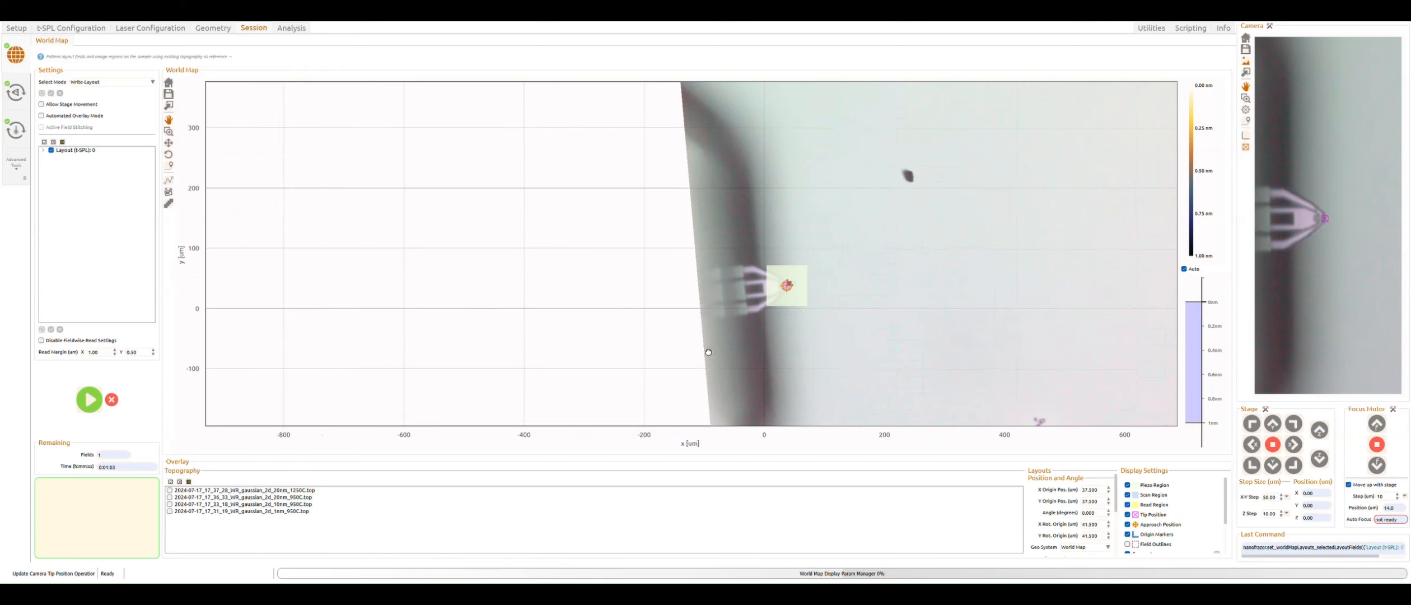
scroll(725, 314, up, 1)
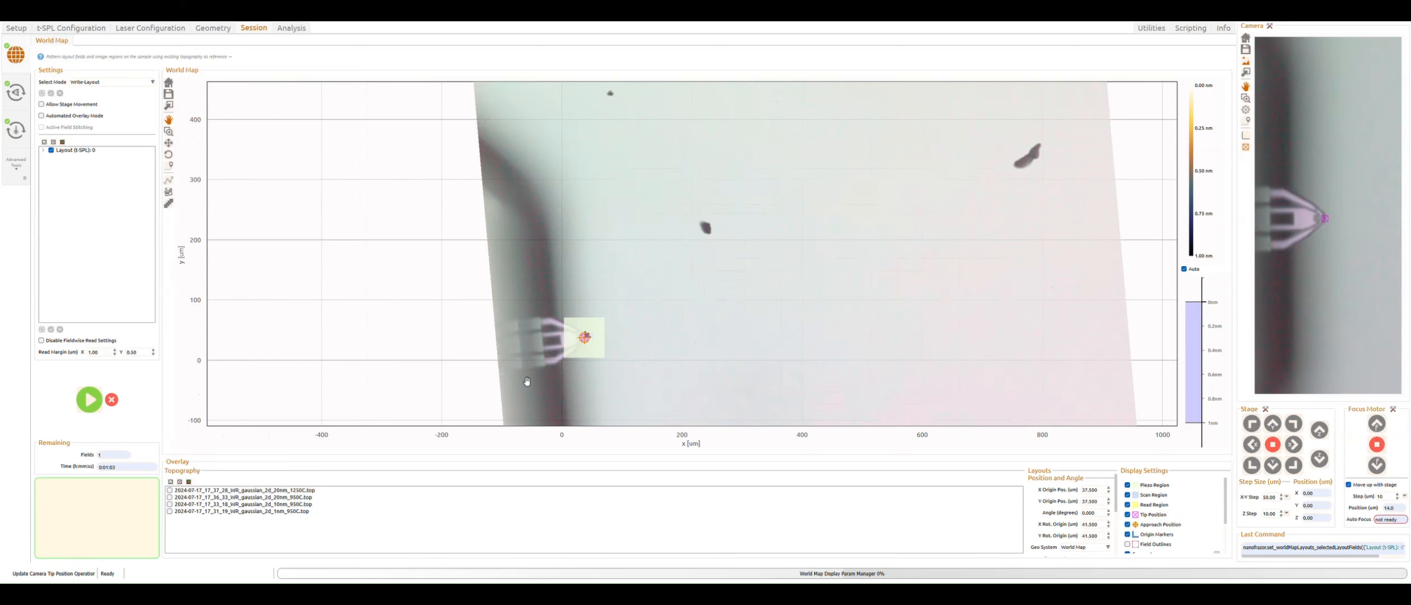
drag(837, 352, 760, 268)
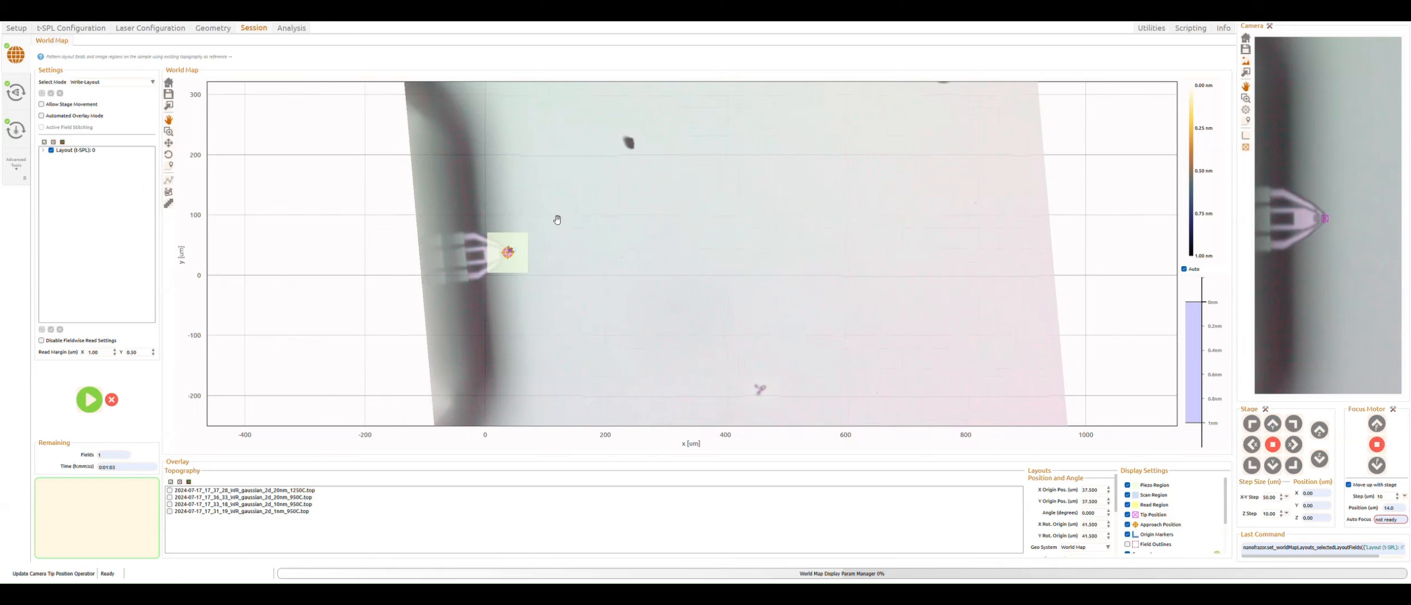
click(15, 92)
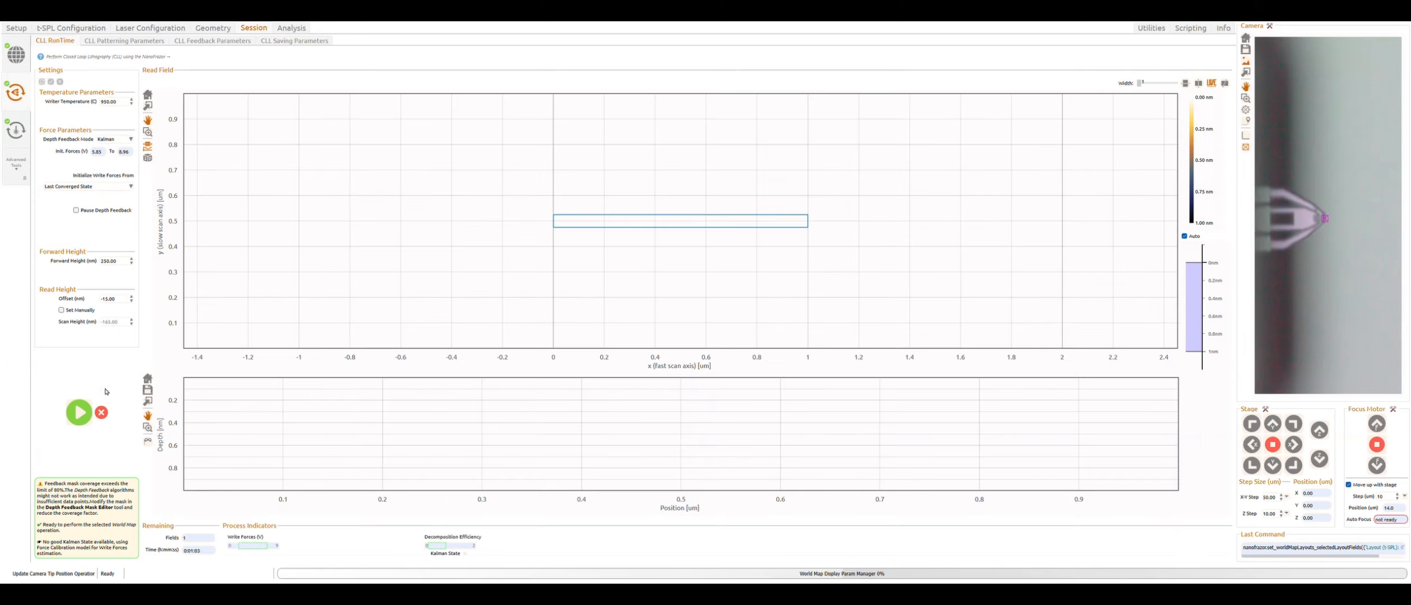
click(78, 413)
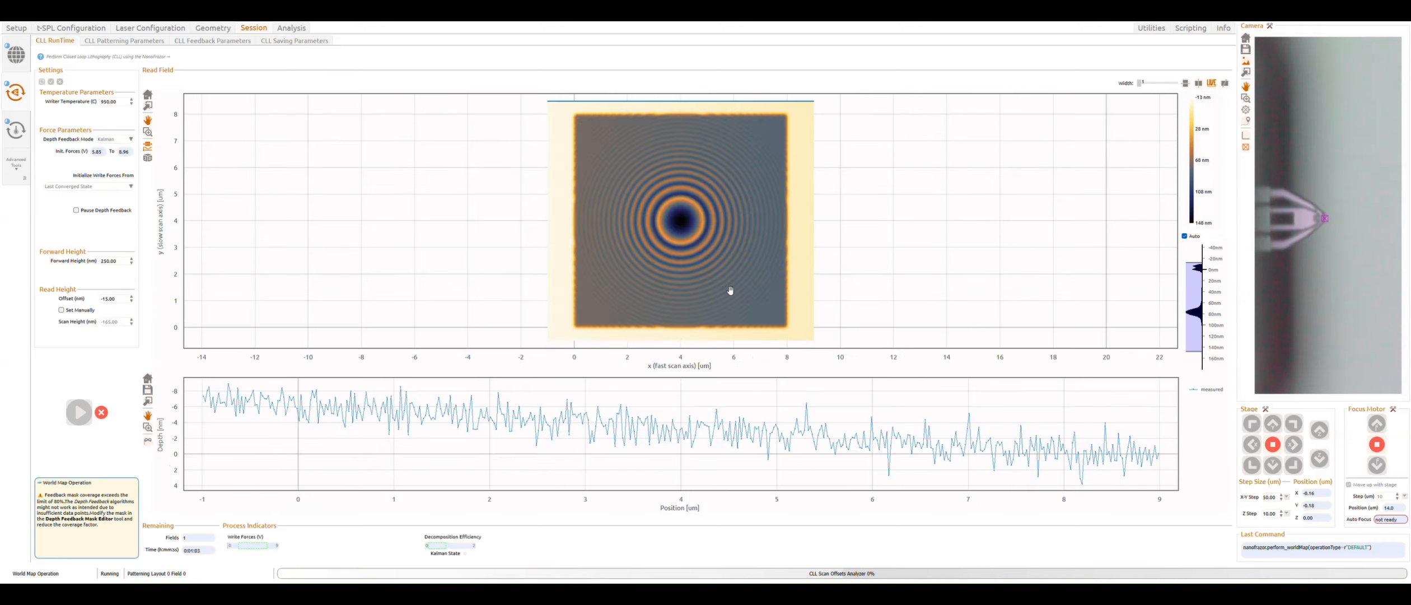
Step: Show the cross-section line on the read field and move it through the lens centre
click(1186, 83)
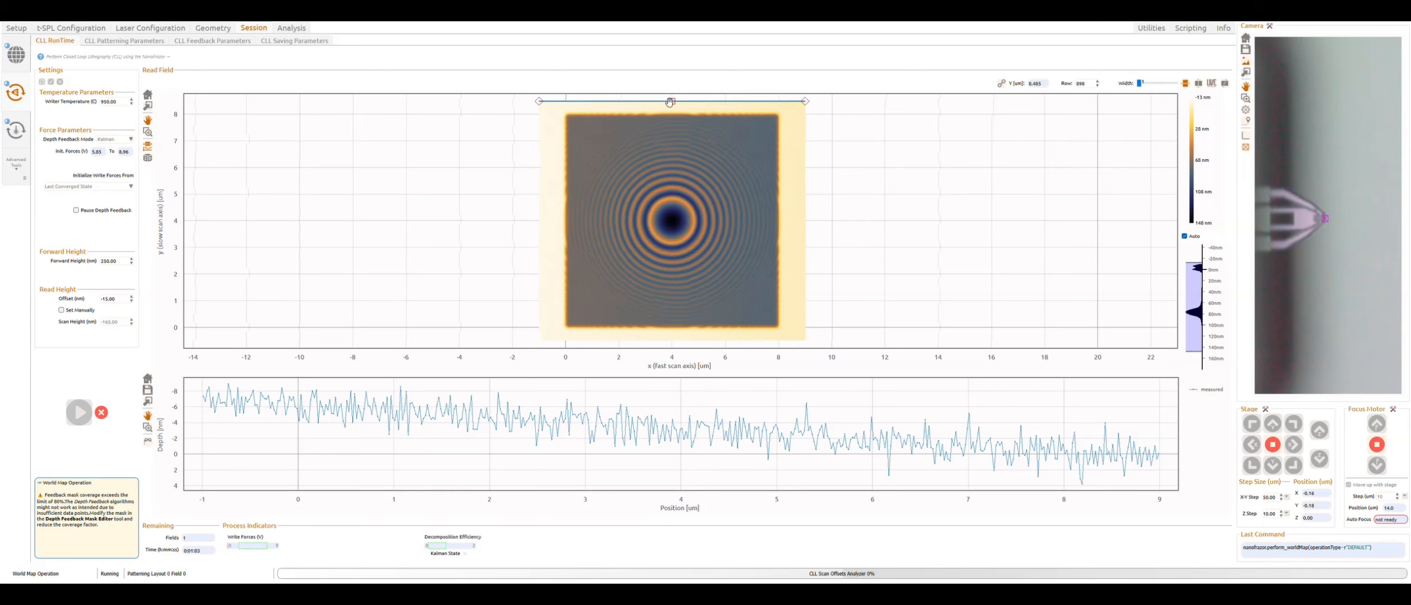
drag(672, 116, 675, 258)
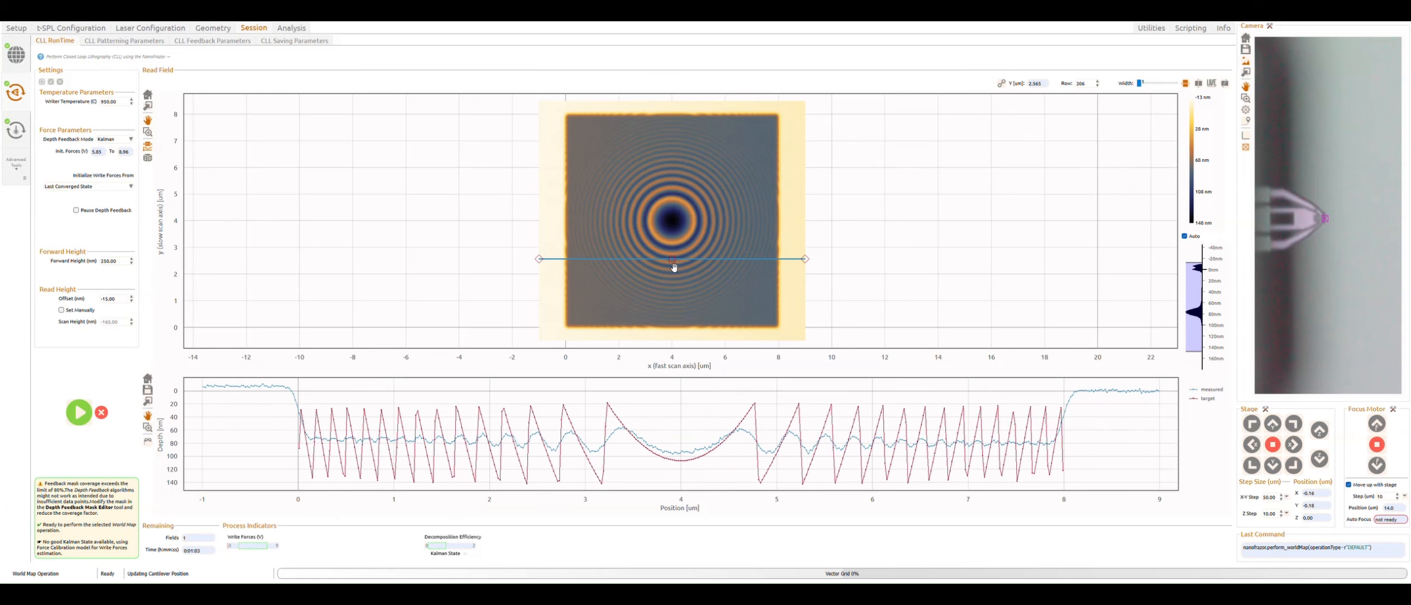
drag(675, 267, 690, 234)
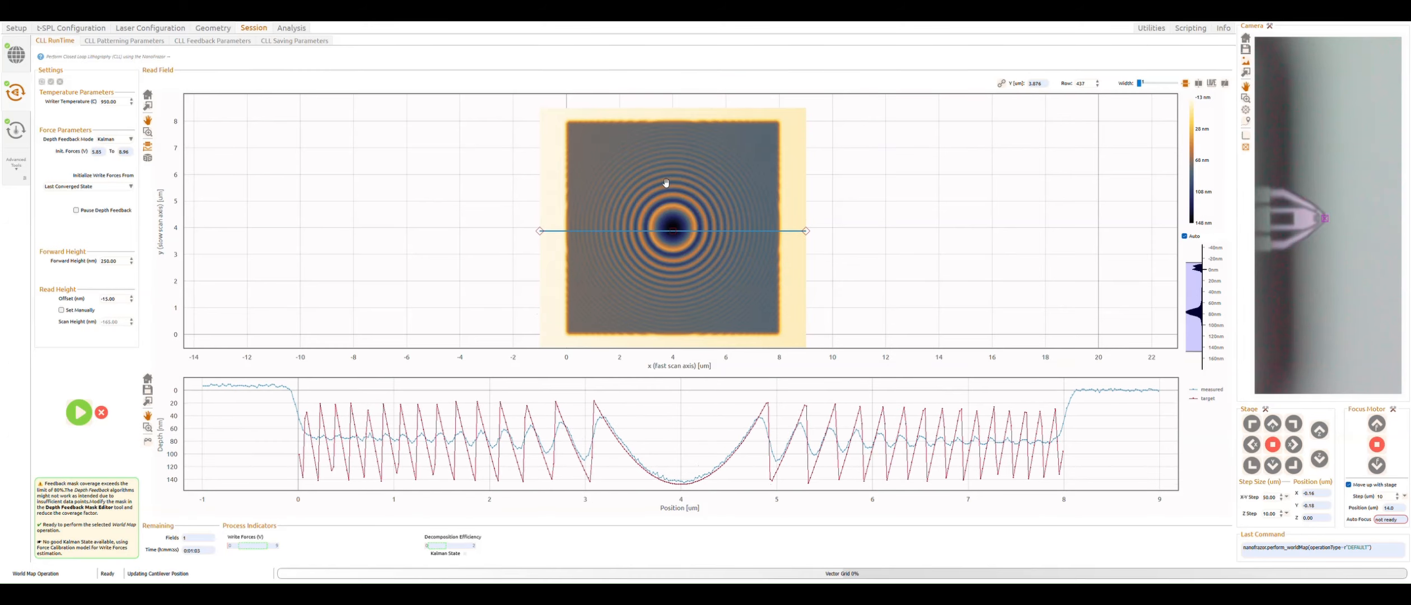
Step: Set the Fresnel lens geometry's maximum depth to 80 nm
click(213, 28)
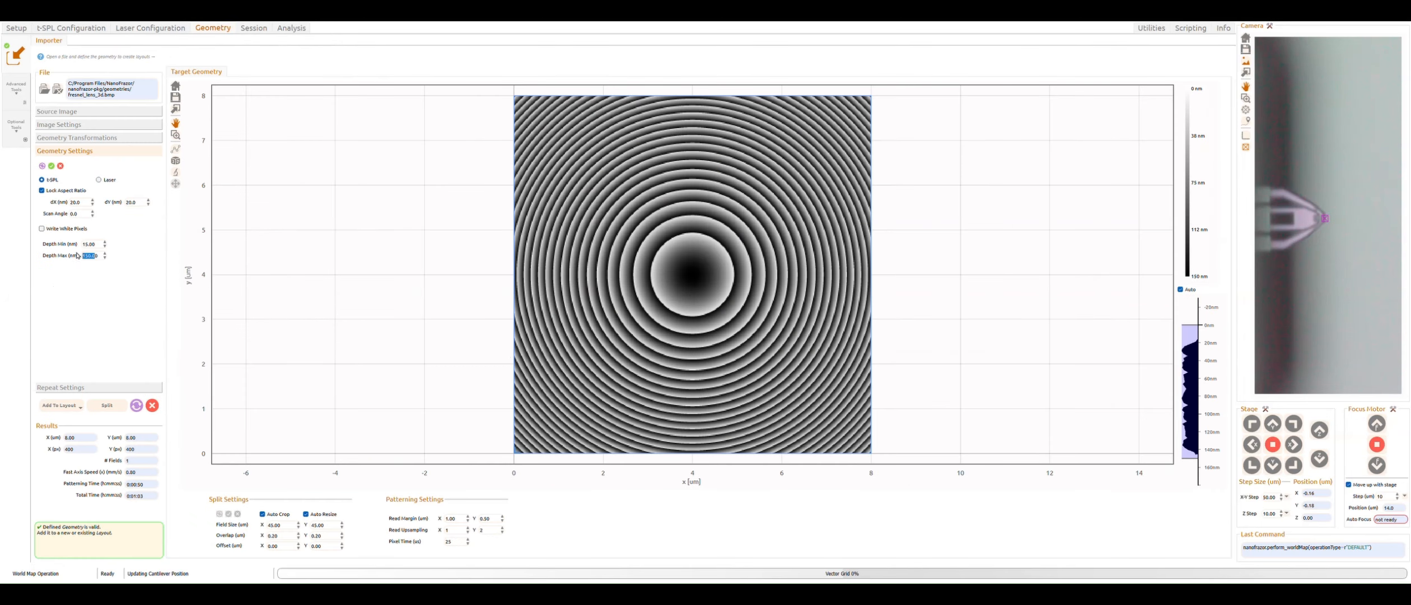
click(98, 247)
double_click(97, 247)
click(261, 29)
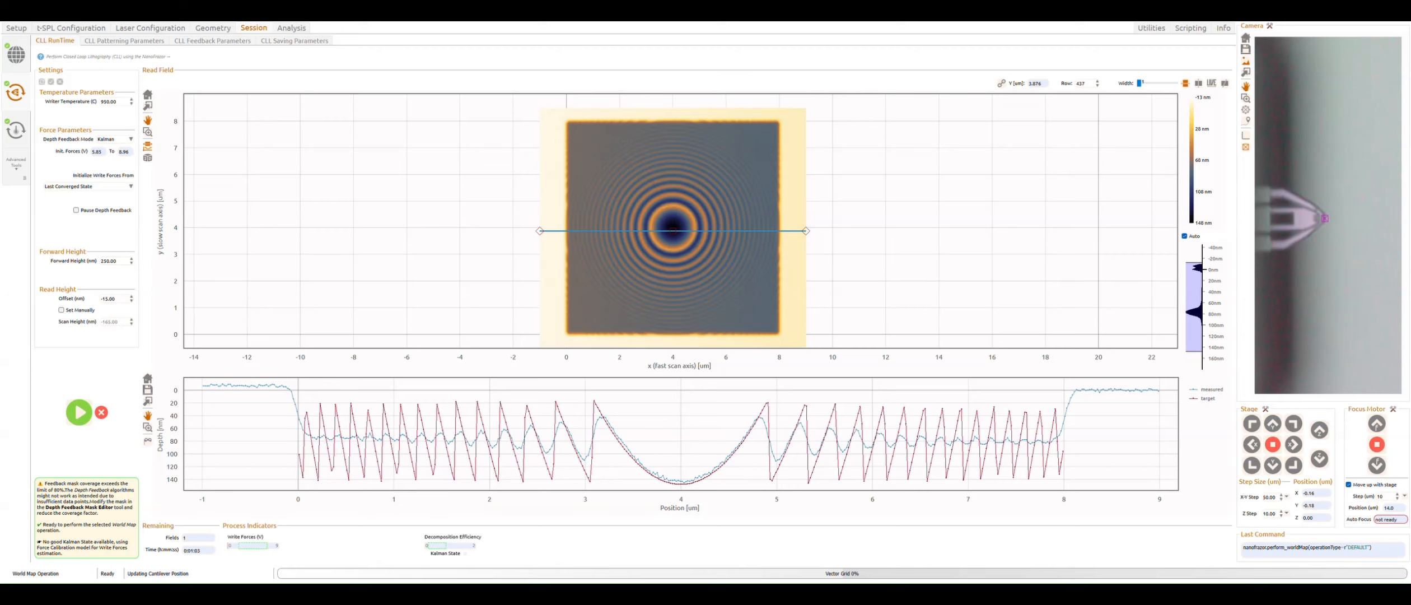
click(213, 28)
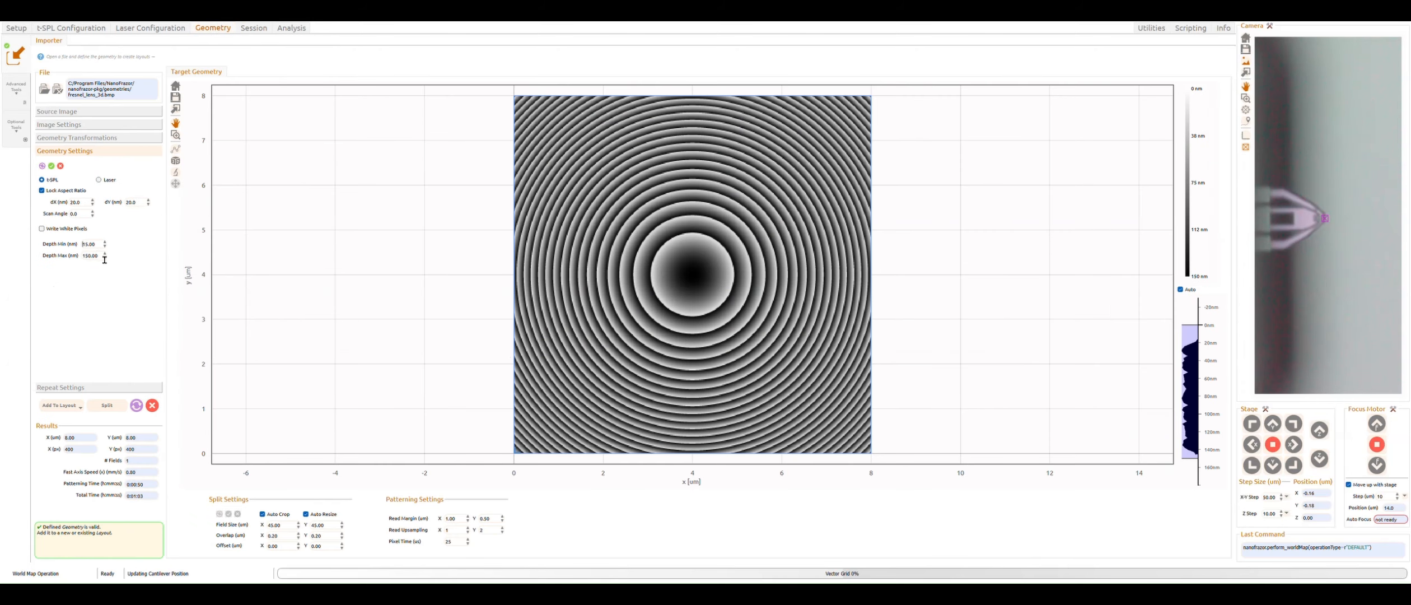
key(Tab)
text(80)
key(Return)
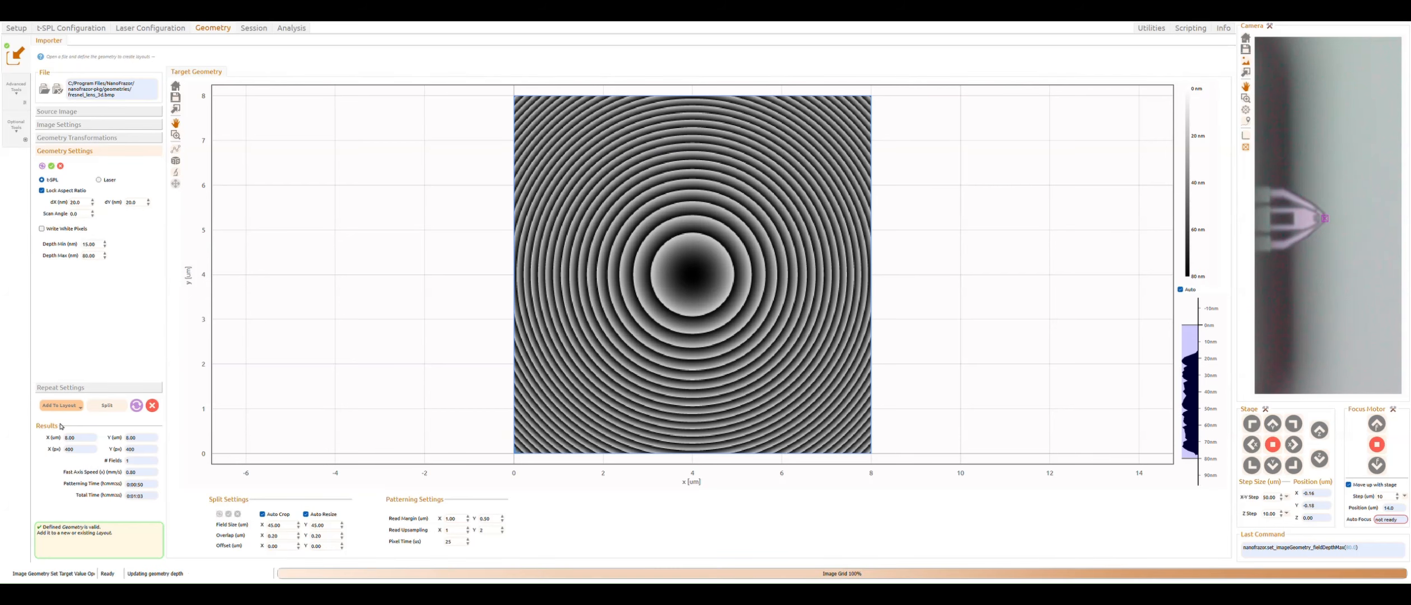
Step: Add the 80 nm geometry as a second layout and select Layout (t-SPL) 1 on the world map
click(60, 405)
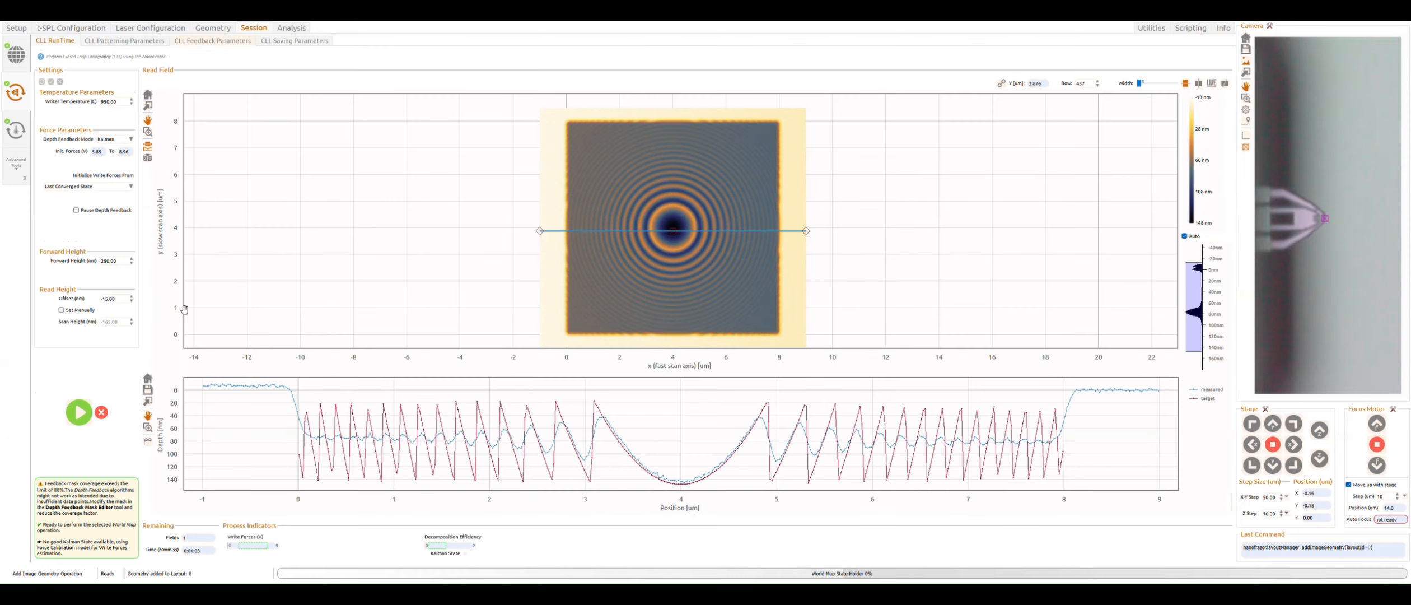
click(16, 55)
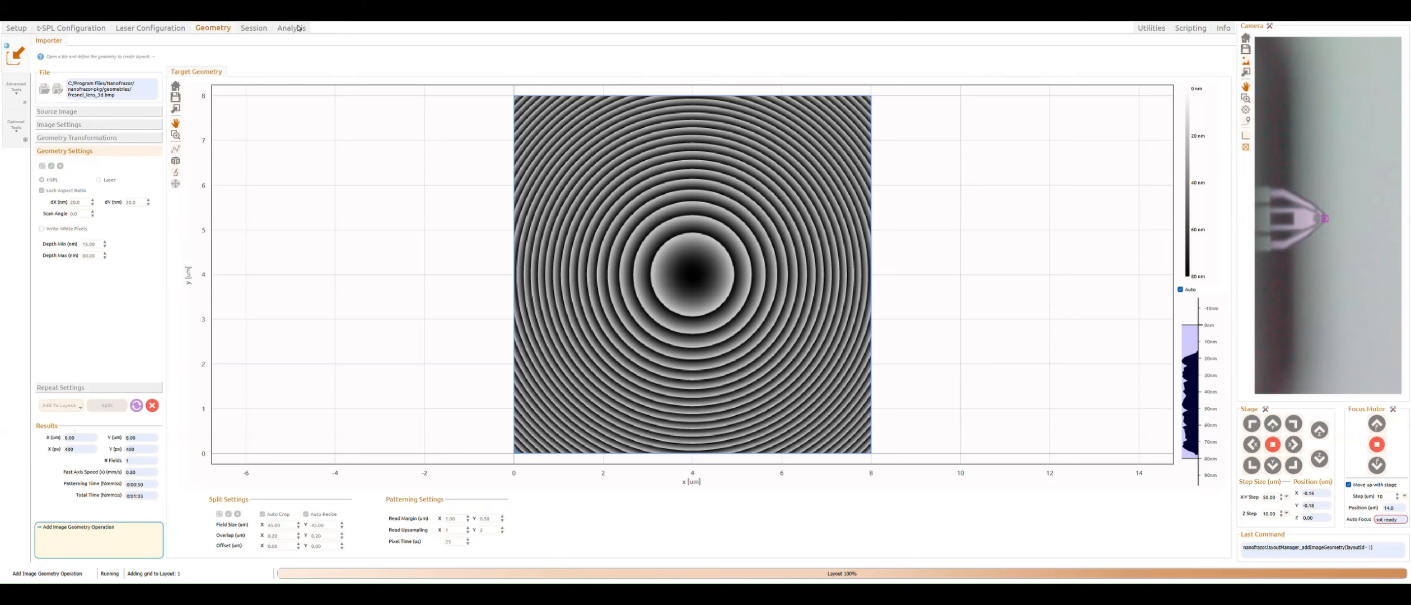
click(253, 28)
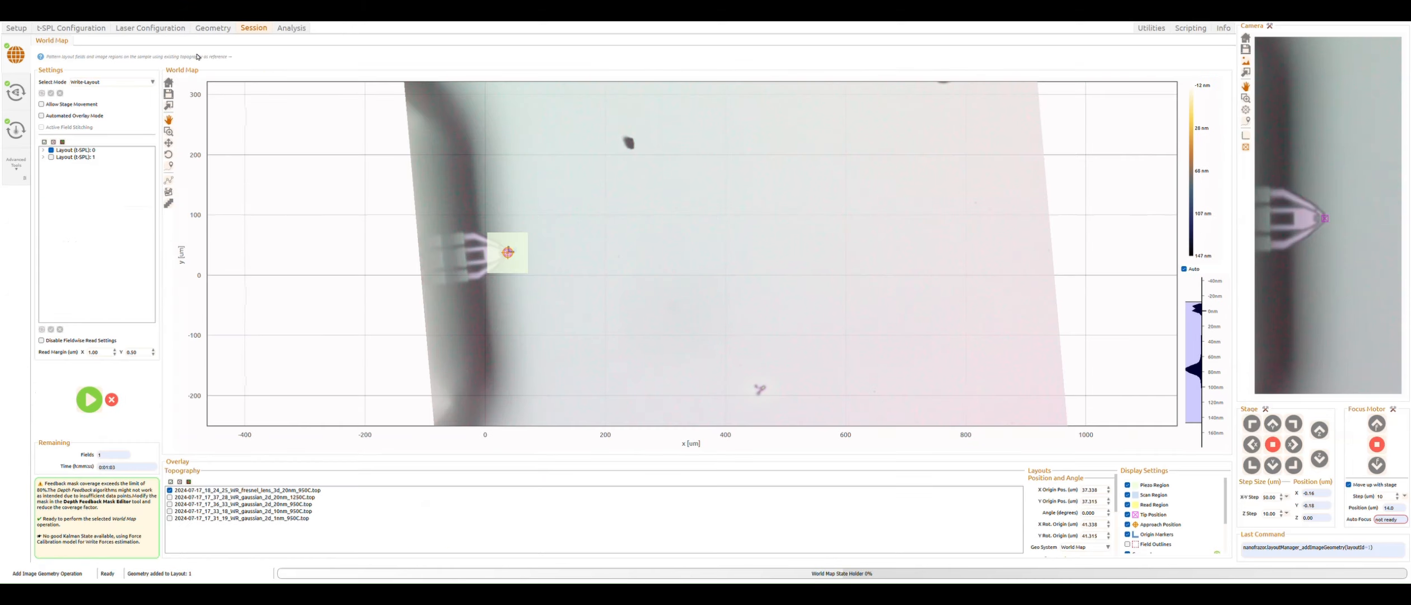
click(51, 157)
click(52, 152)
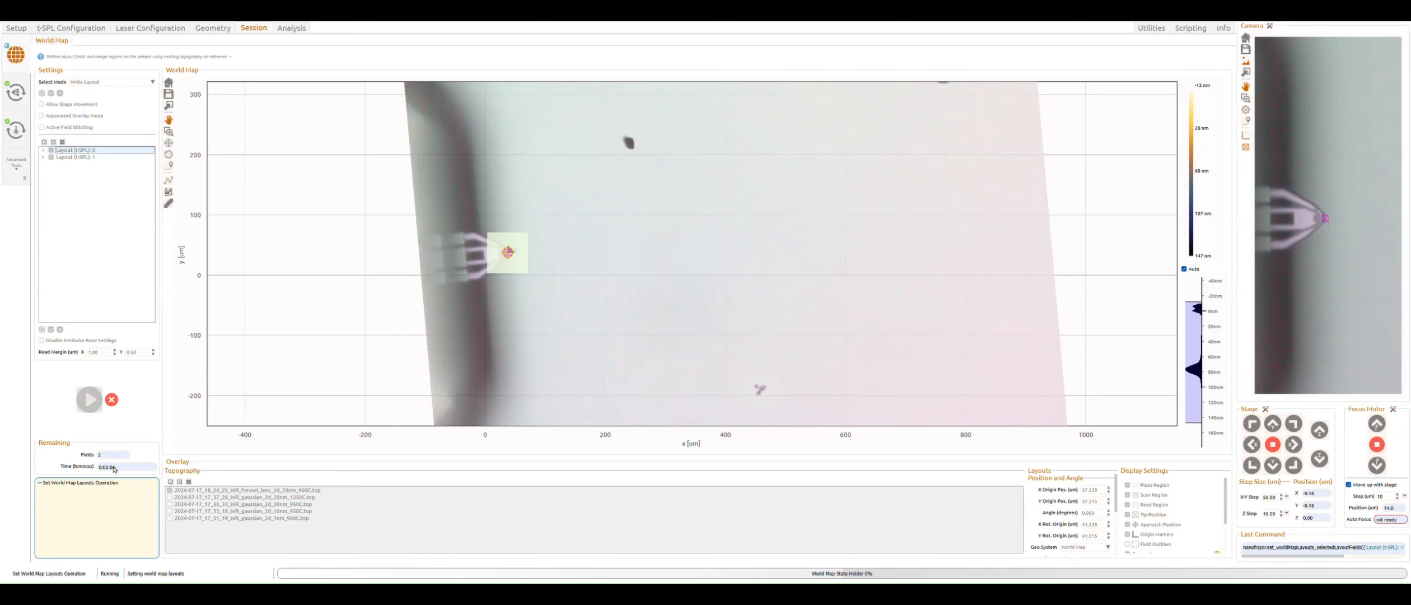
Step: Move the new layout below the first patterned lens on the world map
scroll(510, 270, up, 3)
drag(510, 270, 357, 265)
scroll(356, 265, up, 3)
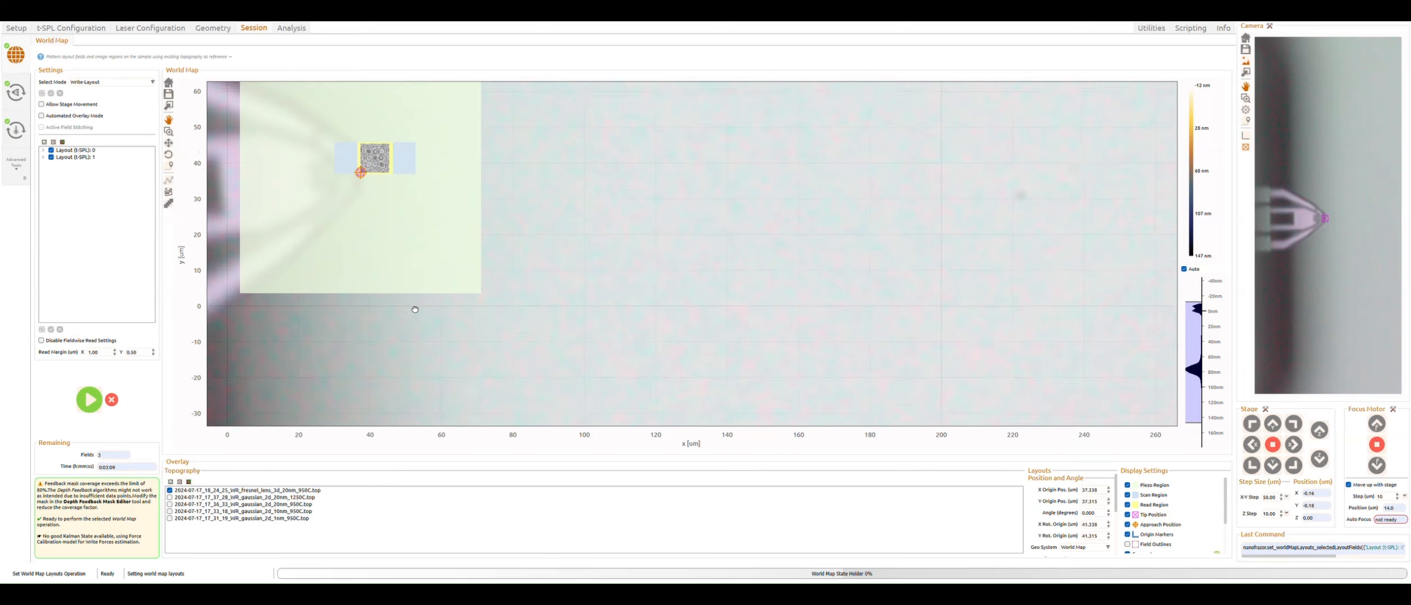
drag(447, 206, 461, 271)
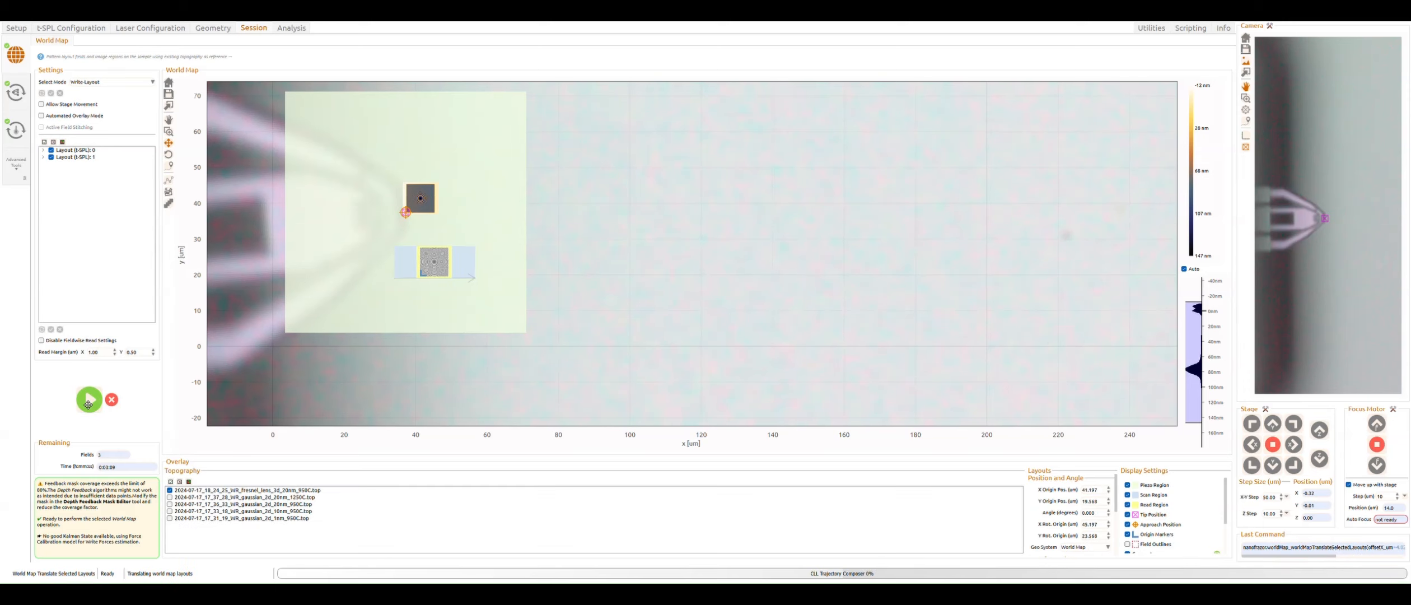
Step: Deselect Layout (t-SPL) 0 and start the closed-loop lithography run for the new layout
click(52, 150)
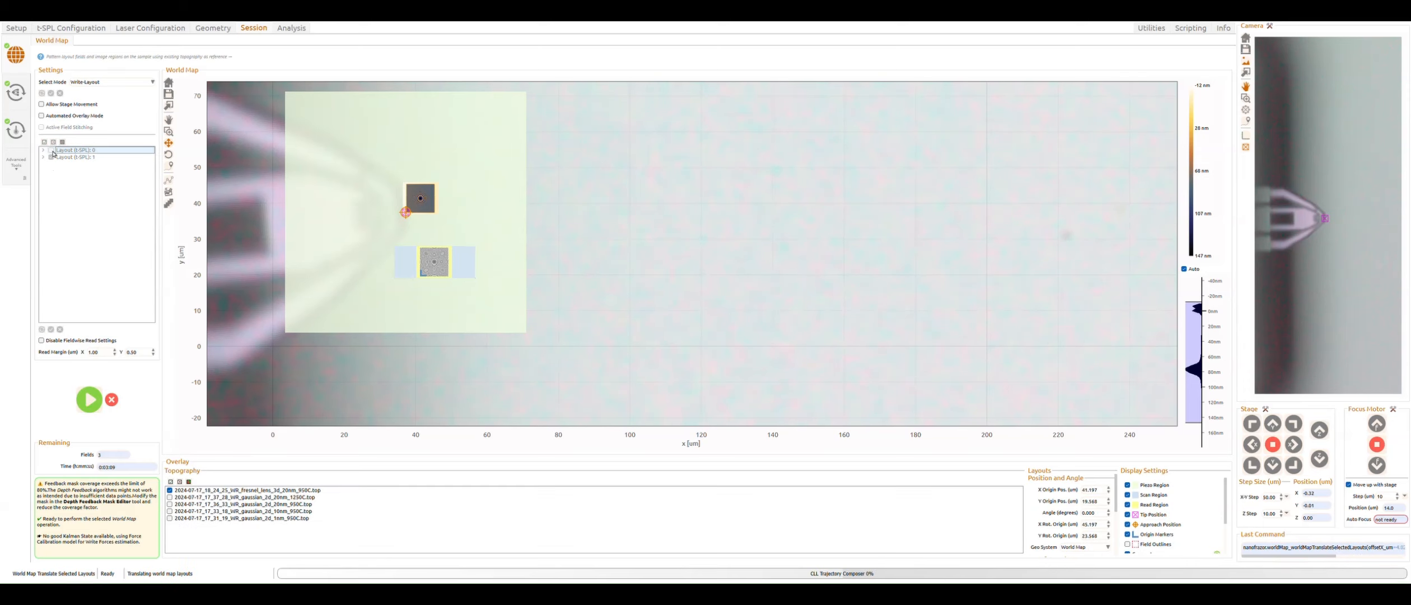
click(90, 400)
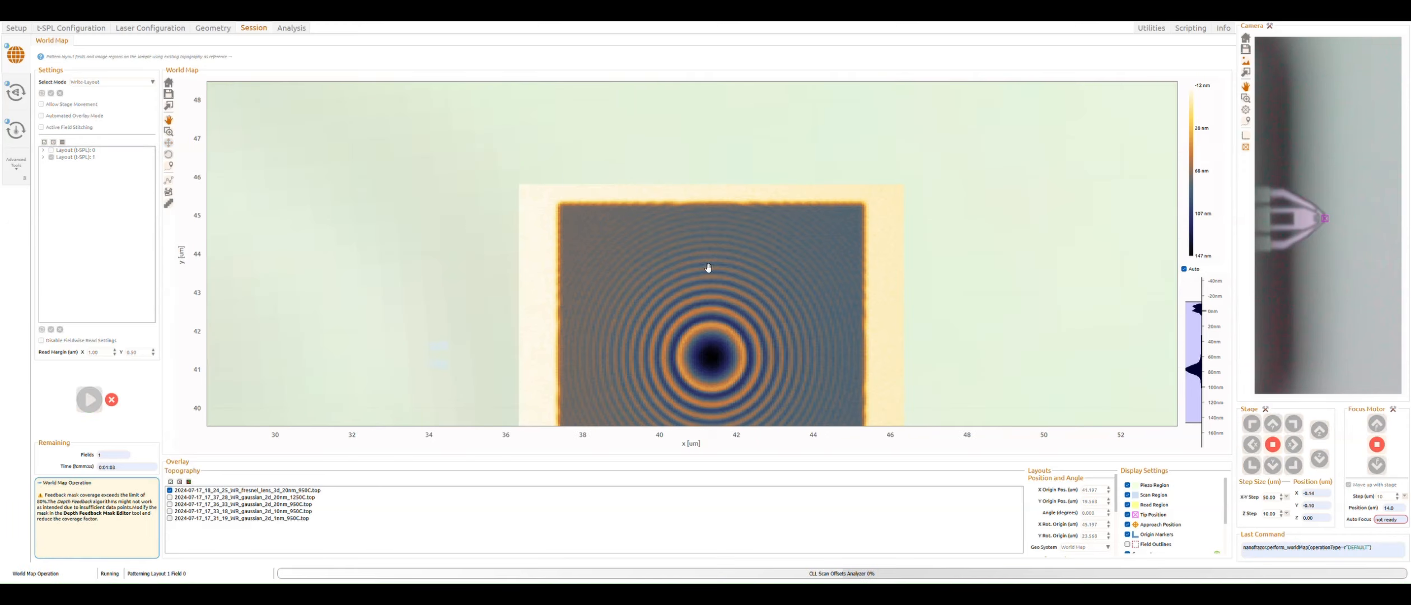
Step: Inspect the 80 nm lens's depth profile by placing the cross-section line through its center in the read field
scroll(709, 268, down, 3)
drag(875, 358, 604, 204)
scroll(604, 204, down, 4)
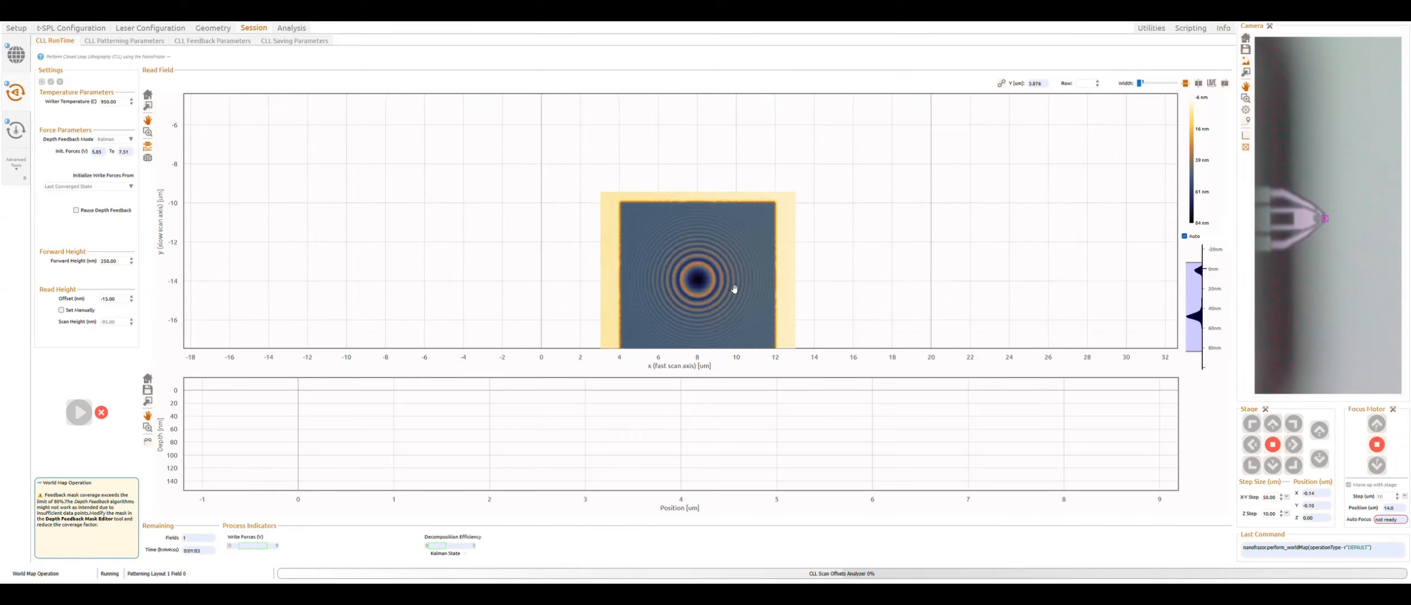
scroll(733, 291, down, 2)
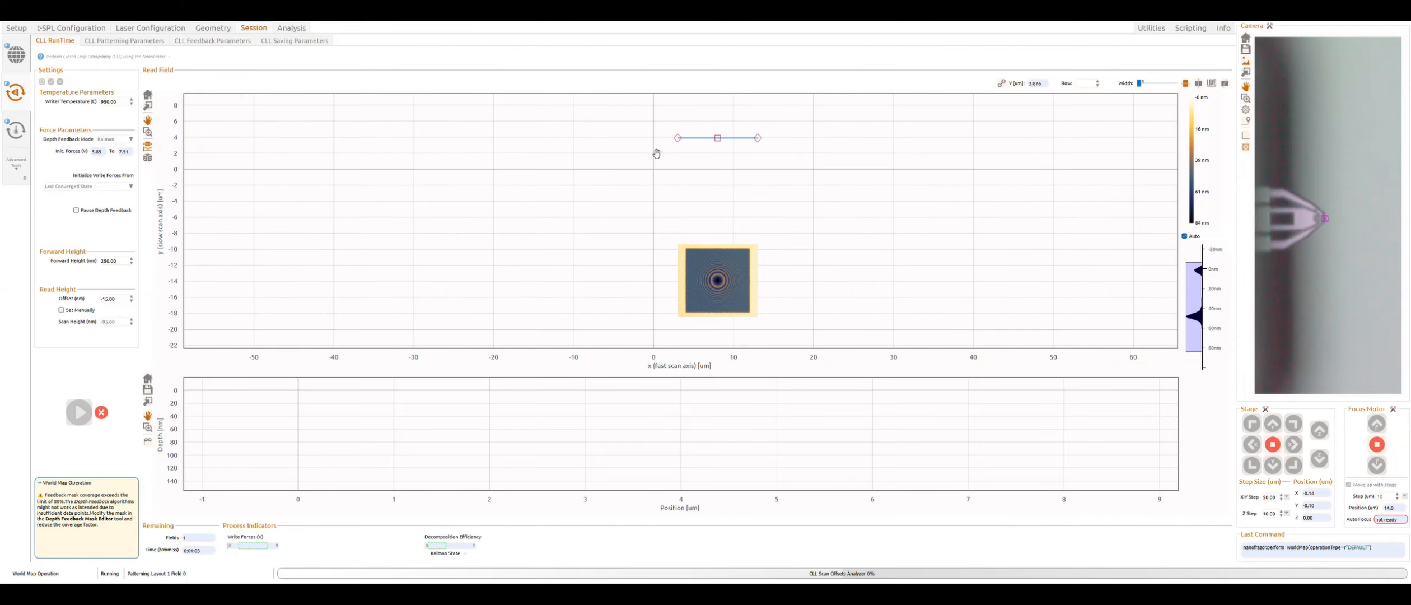
drag(718, 138, 712, 278)
scroll(732, 312, up, 3)
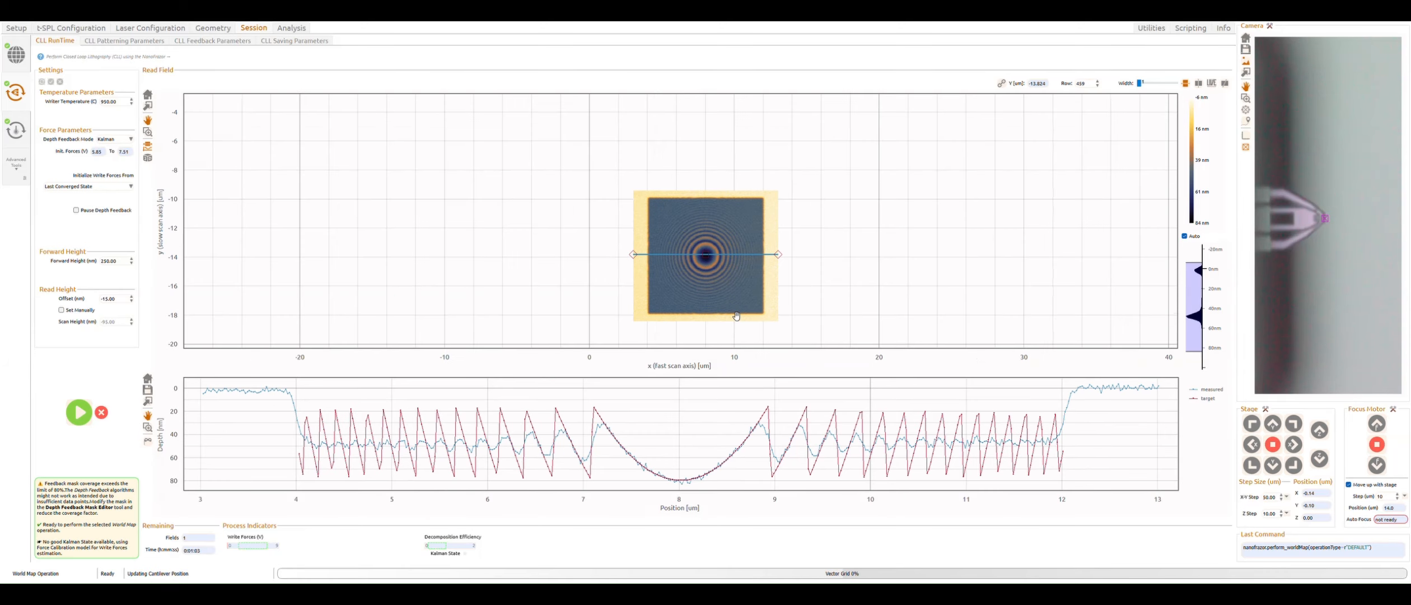
drag(860, 272, 842, 275)
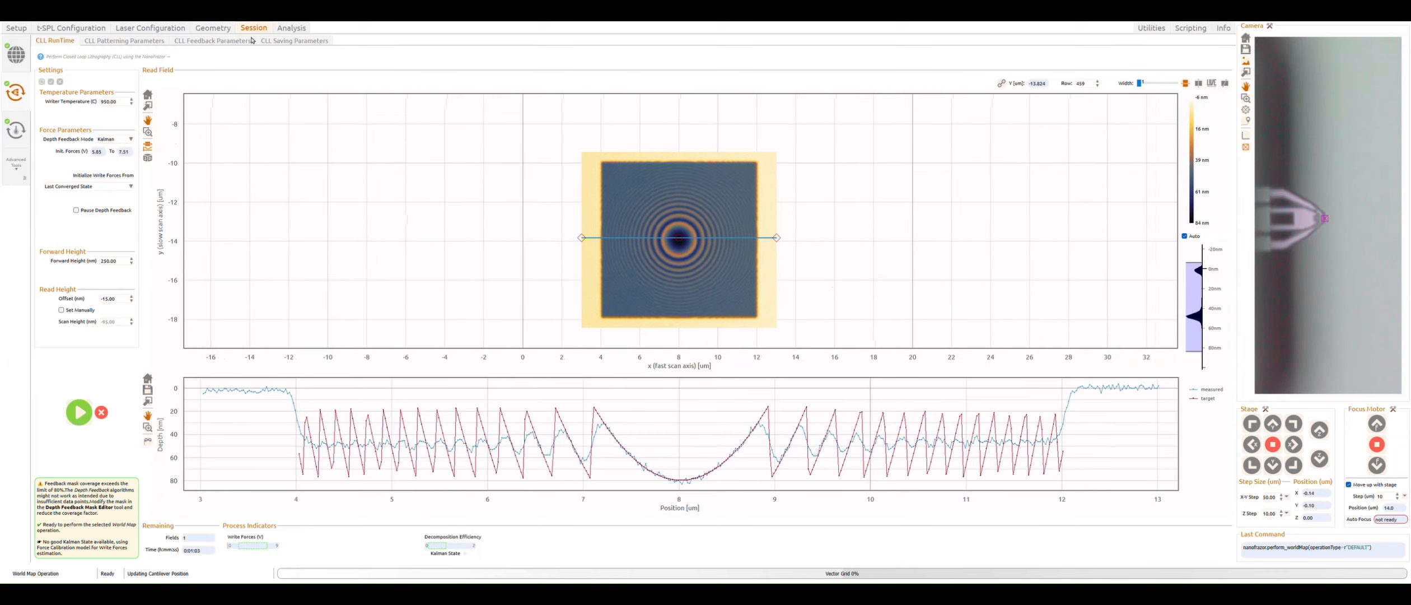
Step: Set the Fresnel lens geometry's maximum depth to 35 nm
click(215, 28)
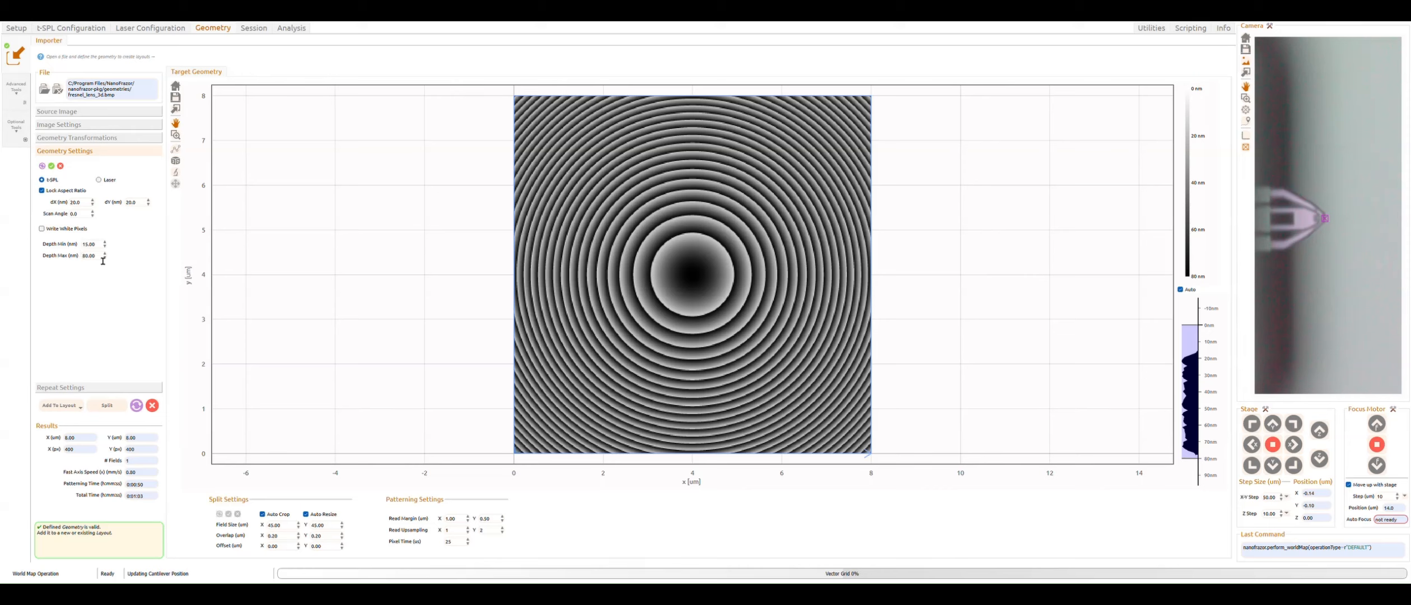
drag(103, 261, 58, 258)
text(35)
key(Return)
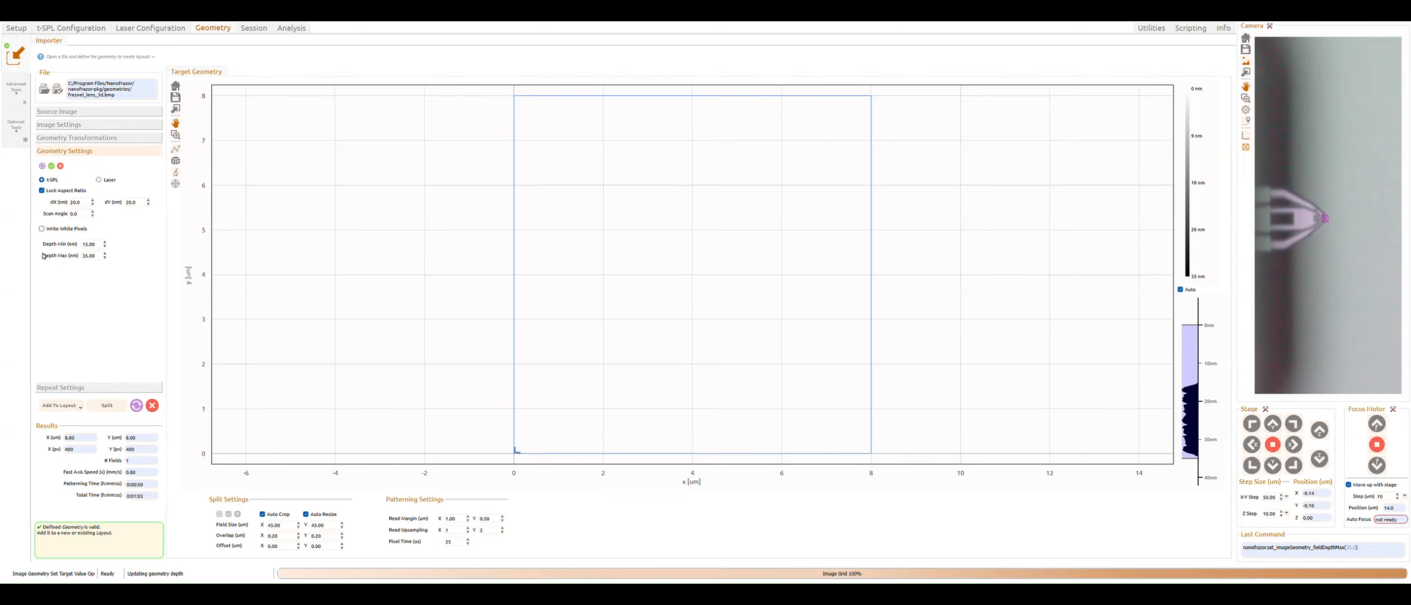
Step: Add the 35 nm geometry to the layout as a new layout and open the world map
click(60, 405)
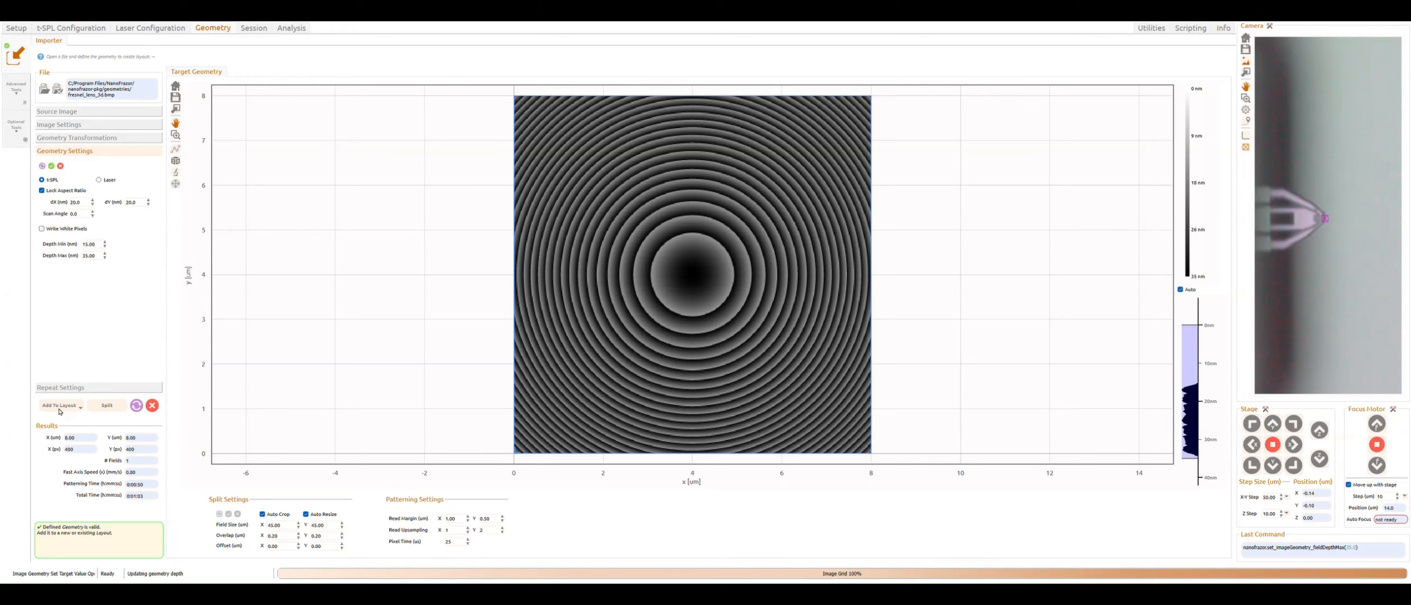
click(253, 29)
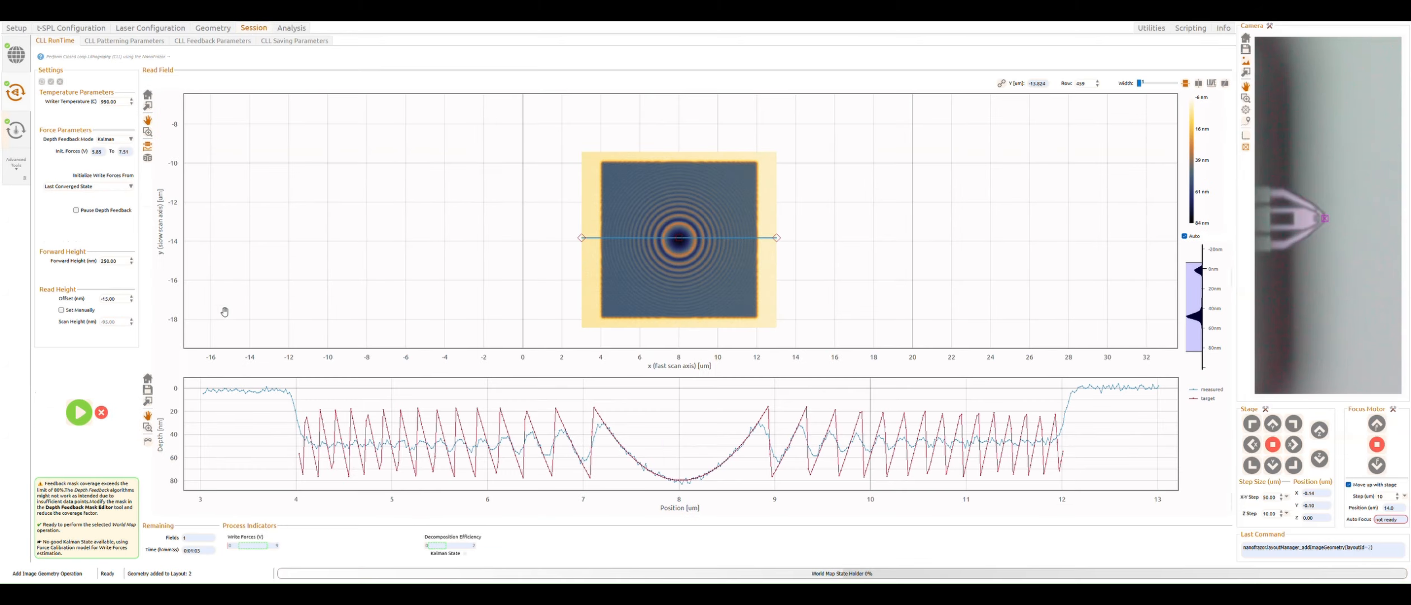
click(12, 56)
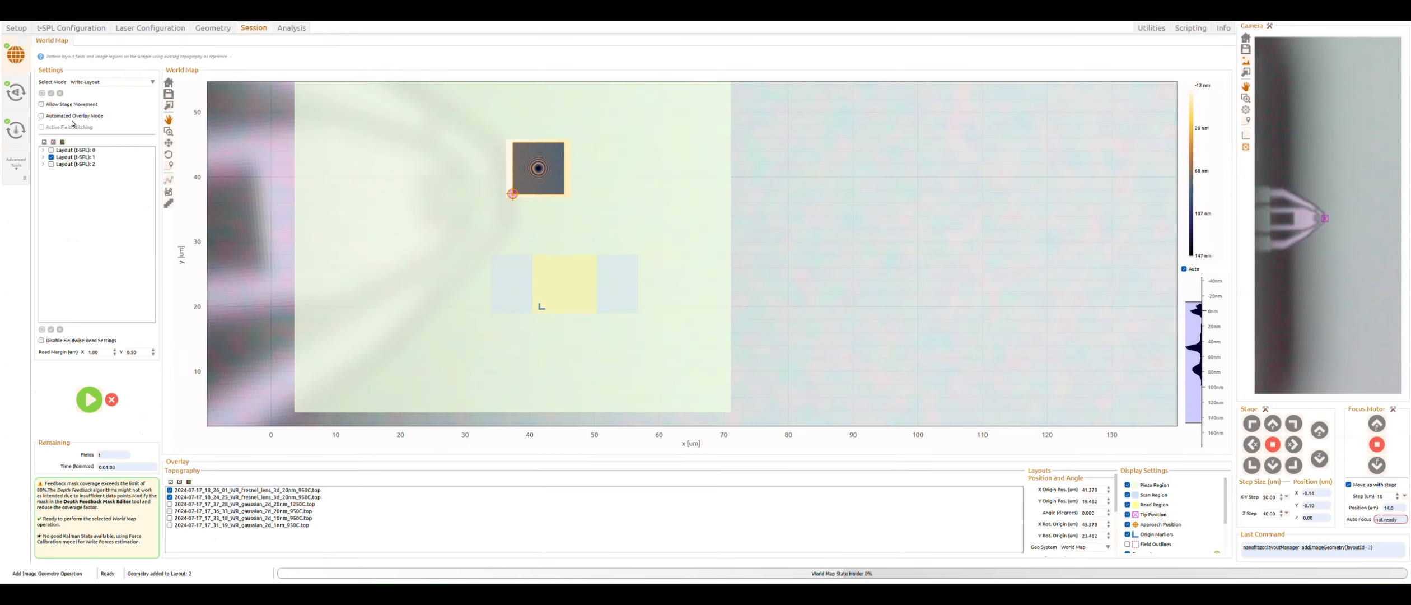
Step: Select only Layout (t-SPL) 2 and start the closed-loop lithography run for it
click(51, 164)
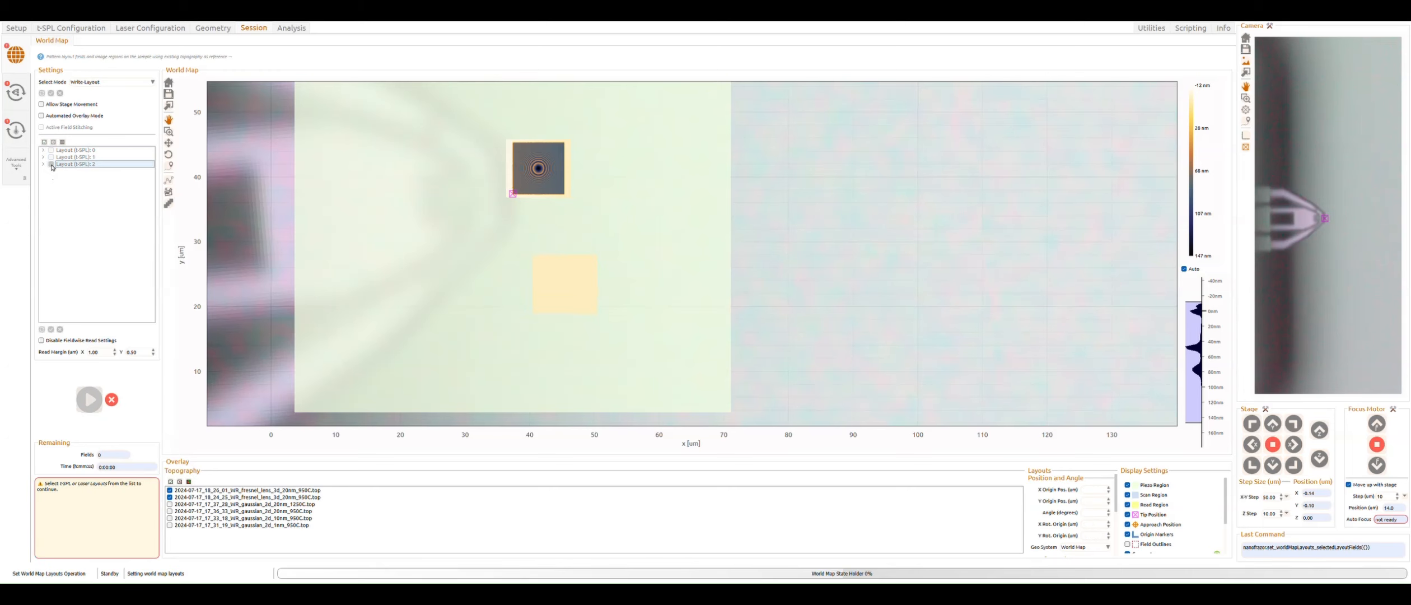
click(16, 92)
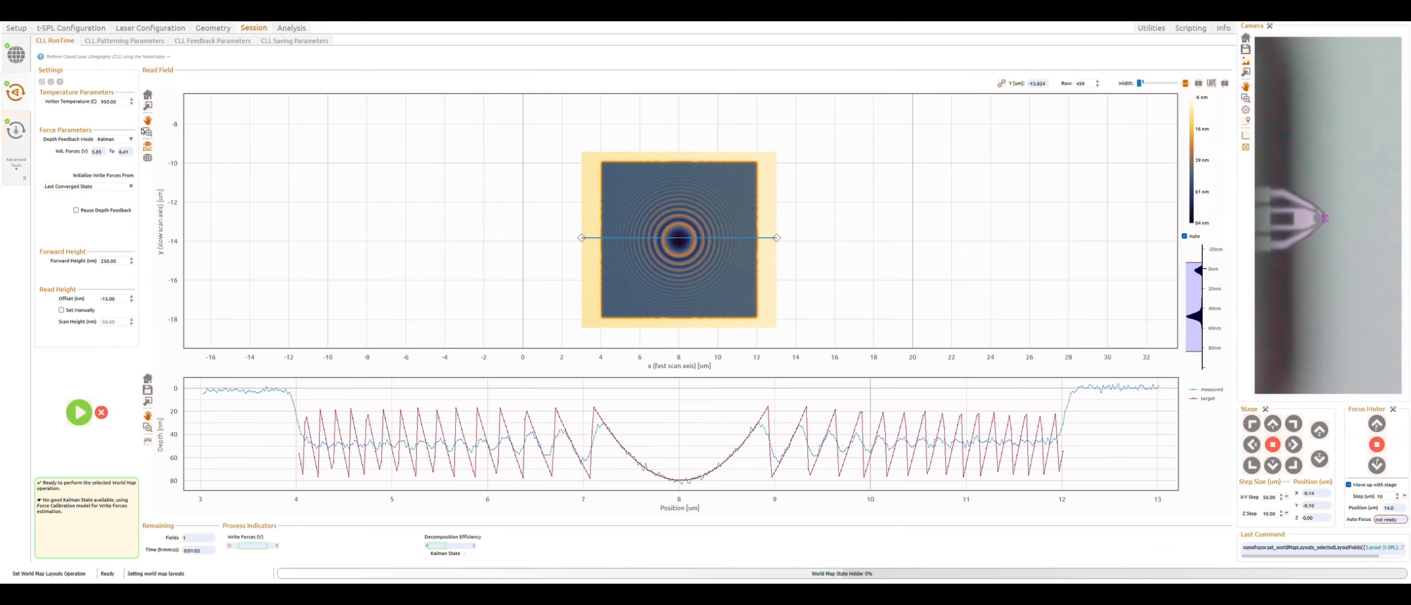
click(78, 413)
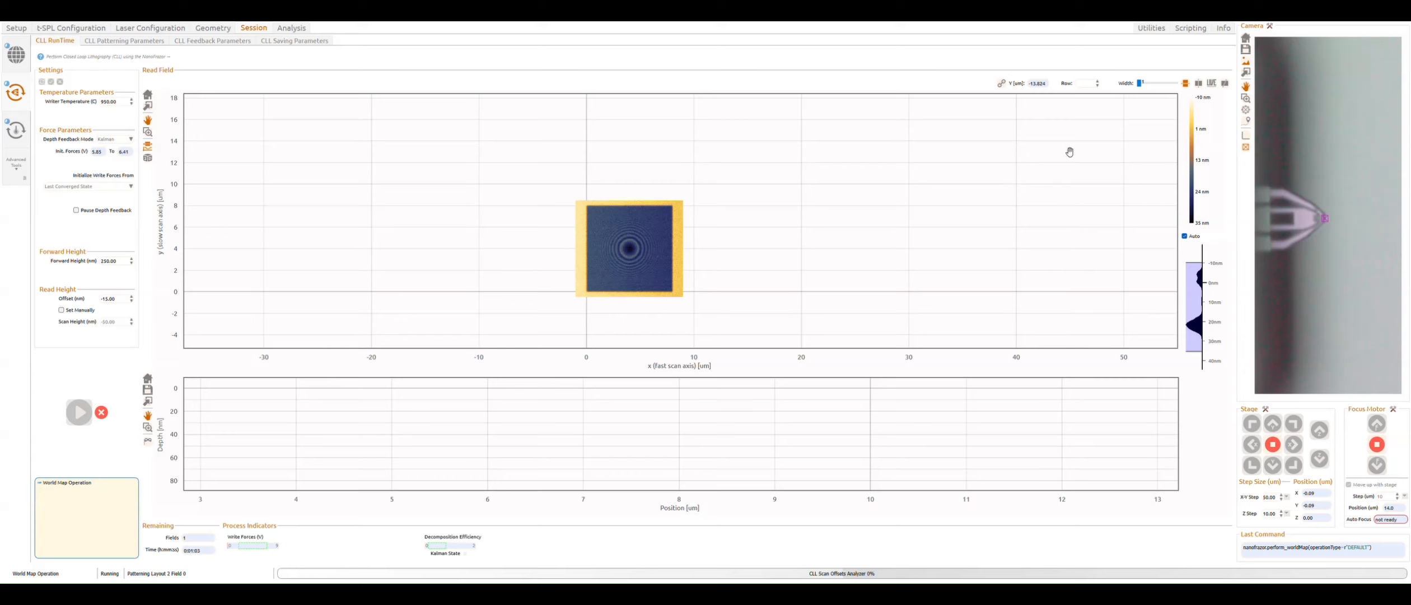
Step: Monitor the new lens being patterned in the read field, moving the cross-section line onto it
scroll(597, 317, down, 2)
scroll(631, 302, up, 3)
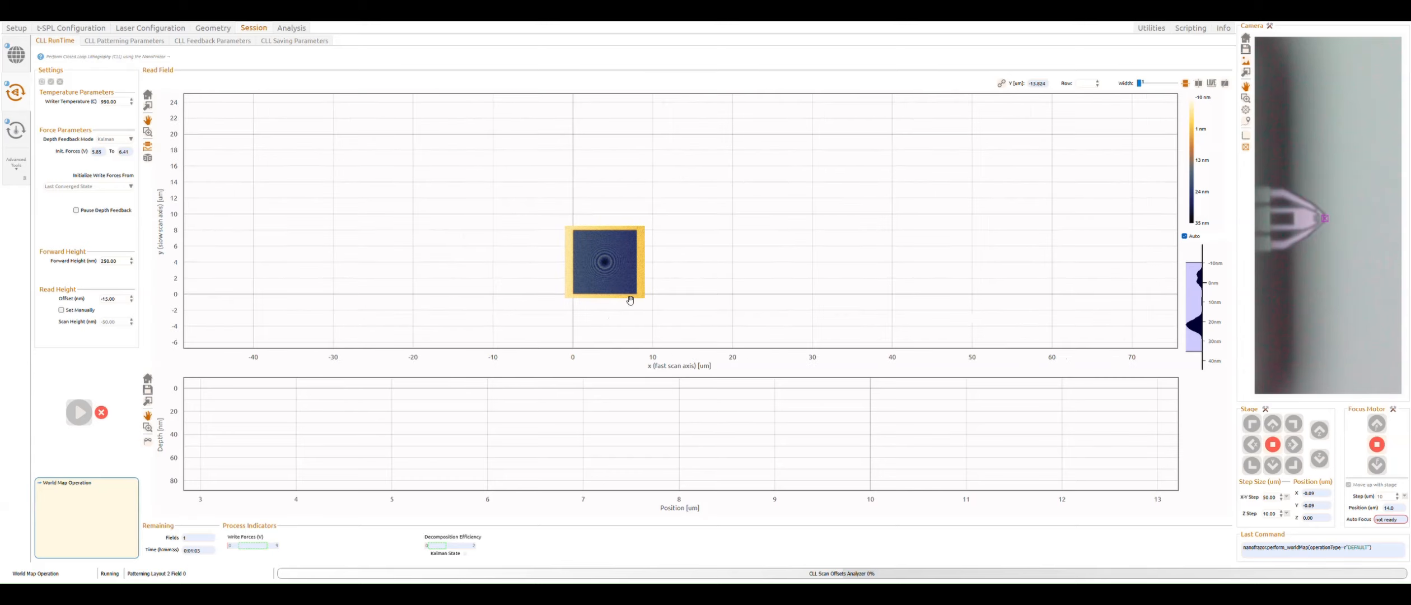
scroll(648, 246, down, 4)
drag(648, 244, 635, 201)
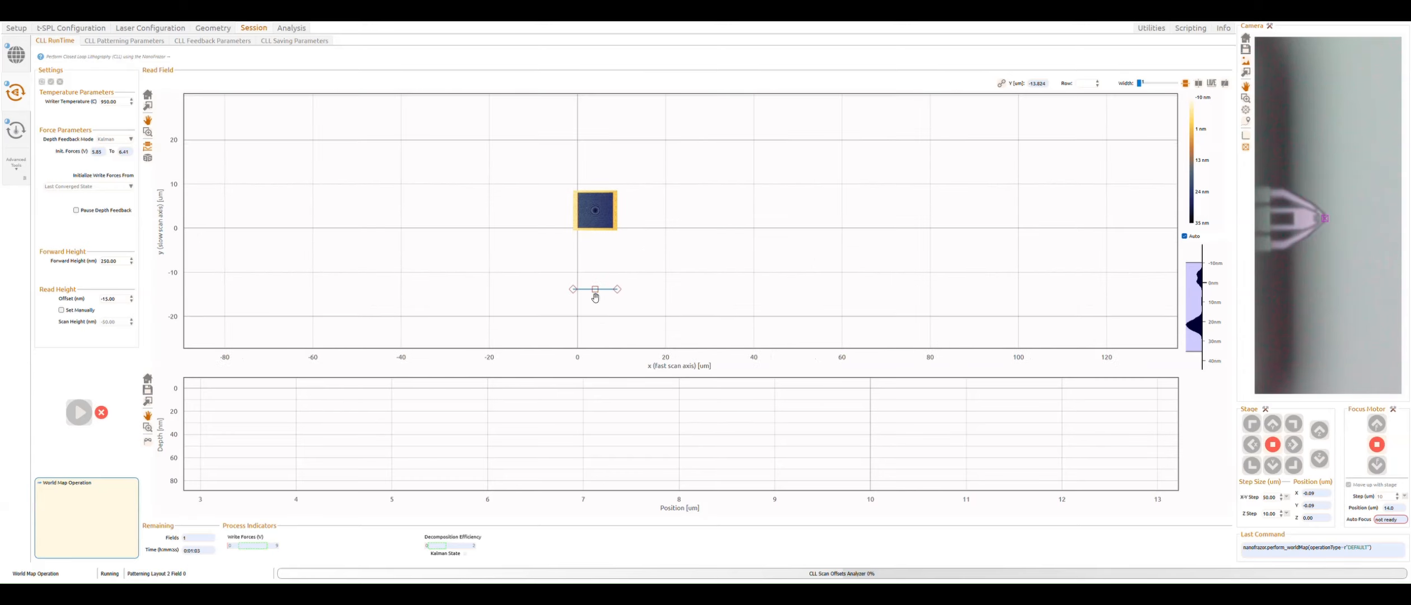
drag(596, 294, 593, 193)
scroll(545, 429, down, 3)
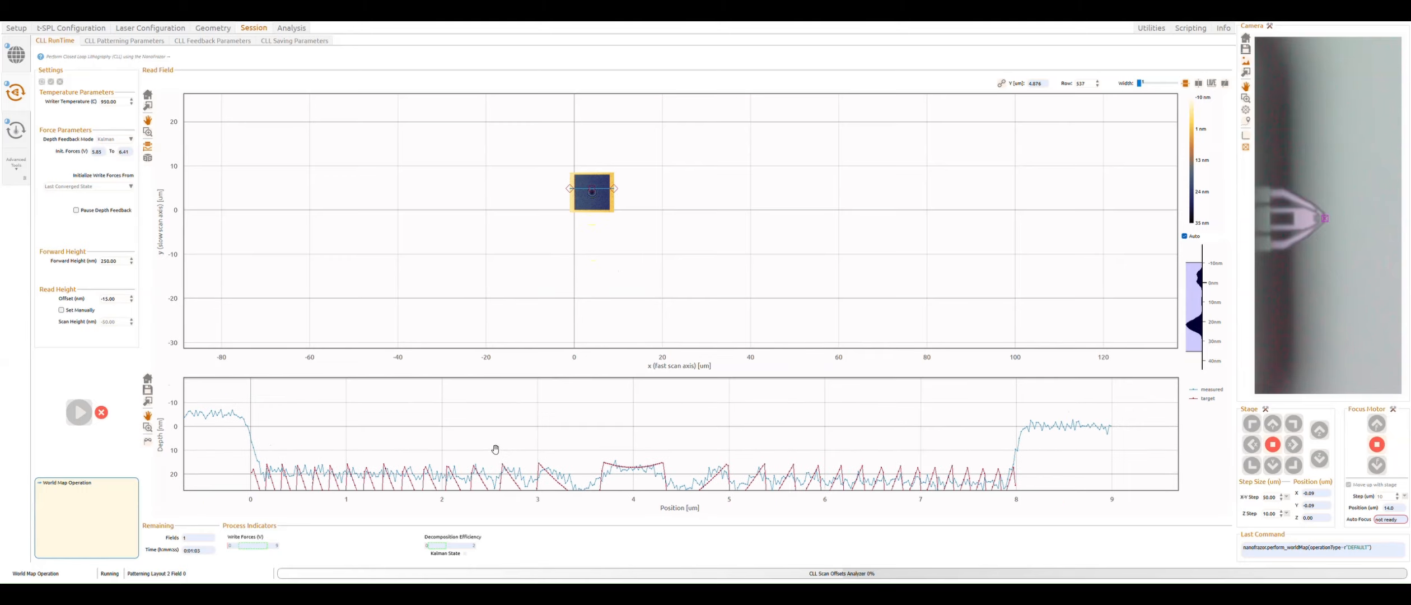
Step: Zoom into the patterned 35 nm lens and position the cross-section line through its center to inspect the depth profile
scroll(551, 425, up, 1)
scroll(594, 183, up, 3)
scroll(594, 182, up, 3)
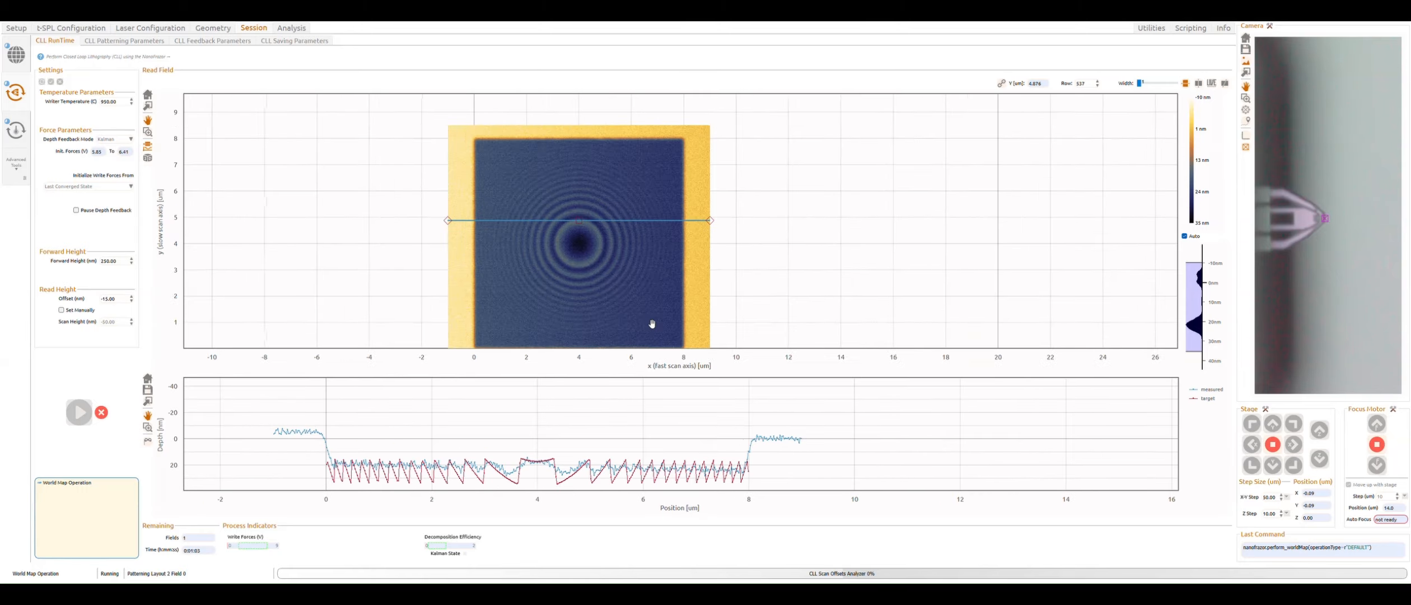
drag(652, 322, 640, 299)
scroll(619, 271, down, 2)
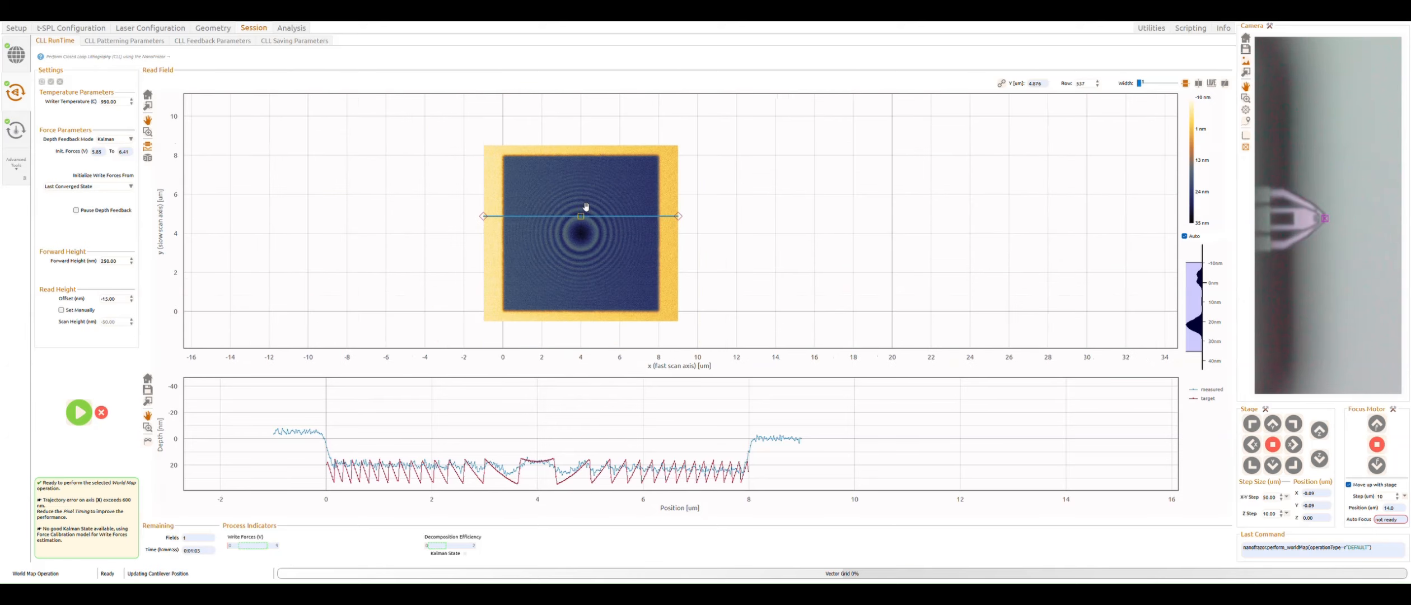
drag(583, 217, 577, 273)
scroll(577, 275, up, 3)
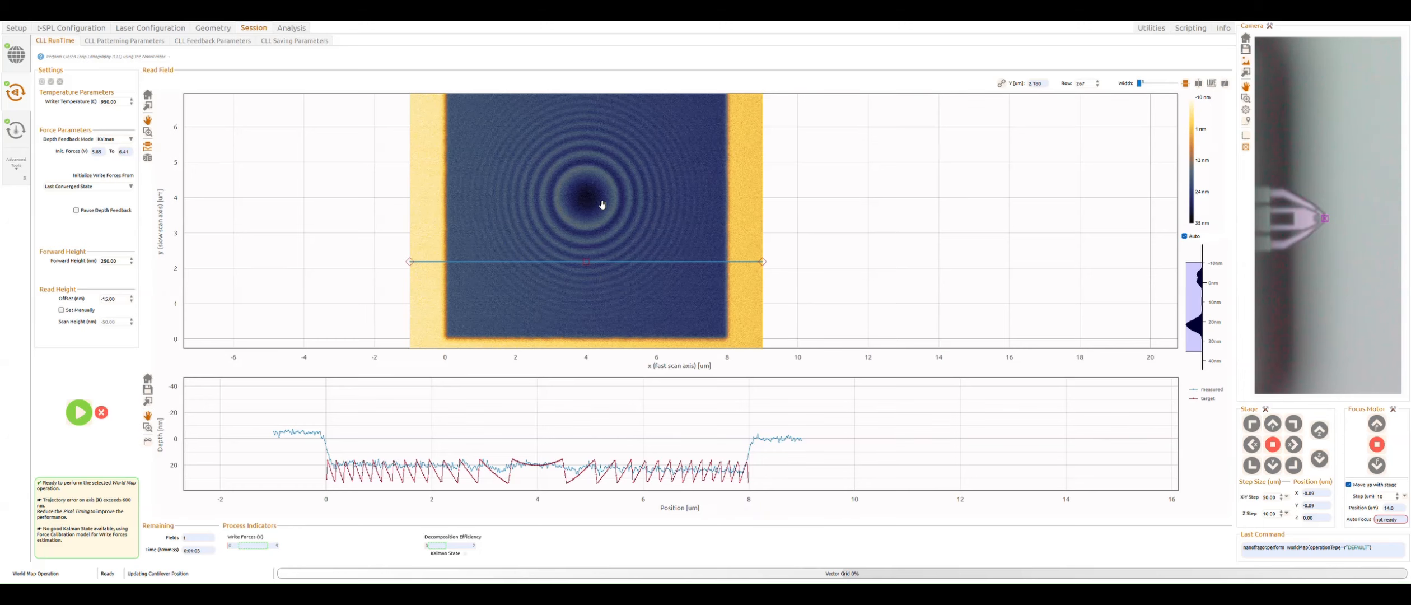
drag(603, 209, 600, 233)
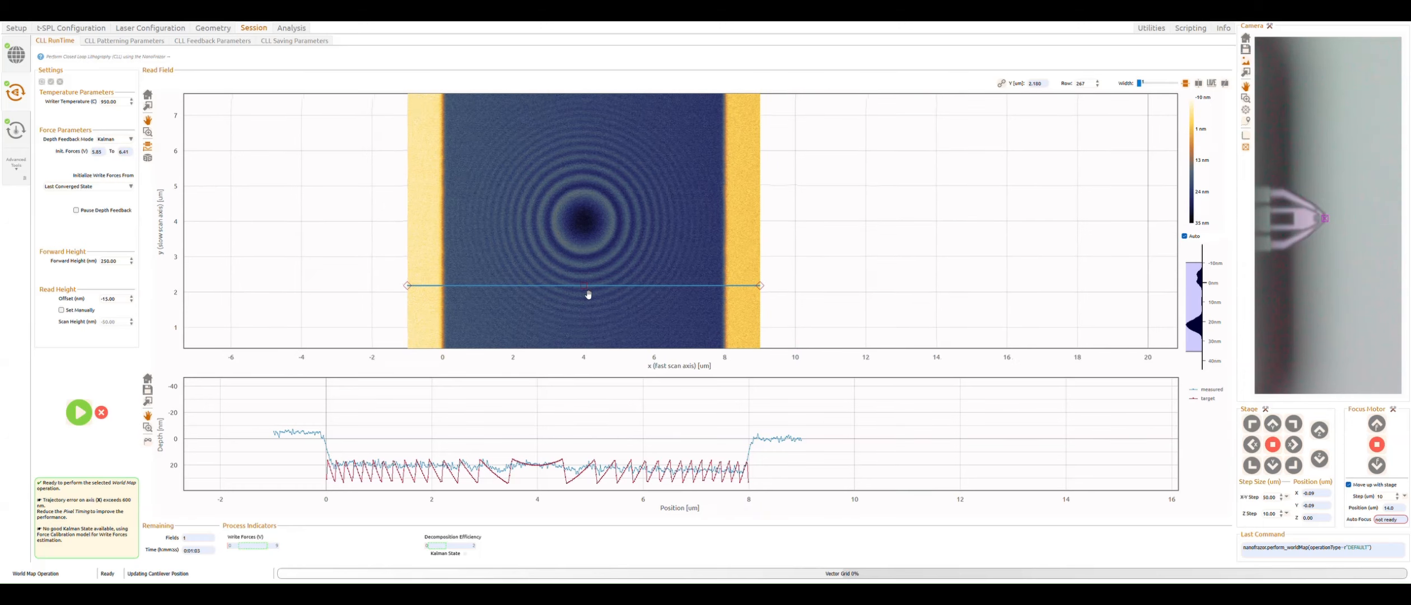
drag(586, 296, 584, 264)
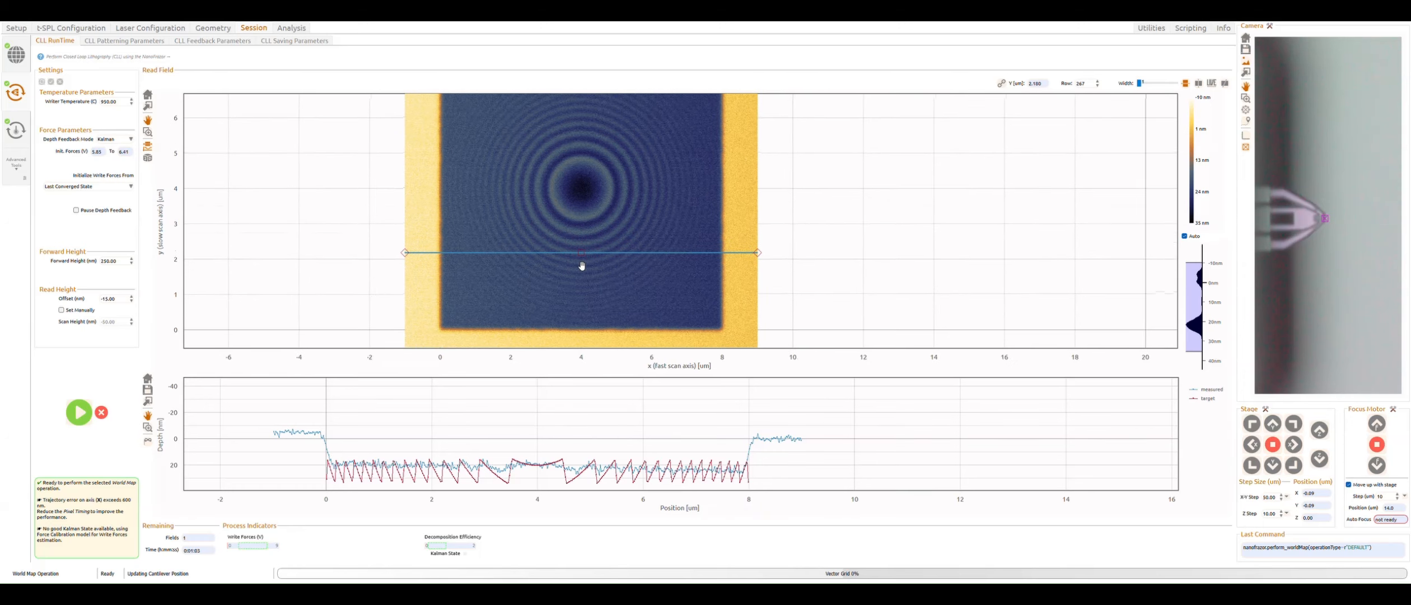
drag(620, 206, 616, 225)
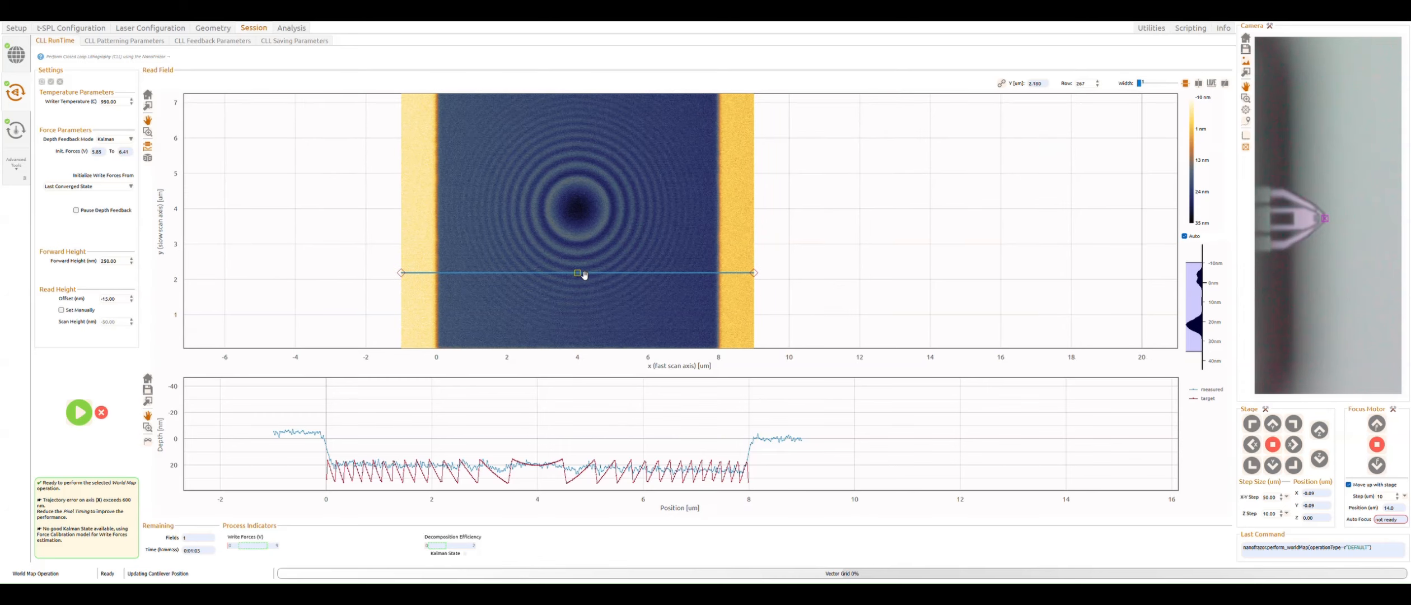
drag(584, 284, 579, 219)
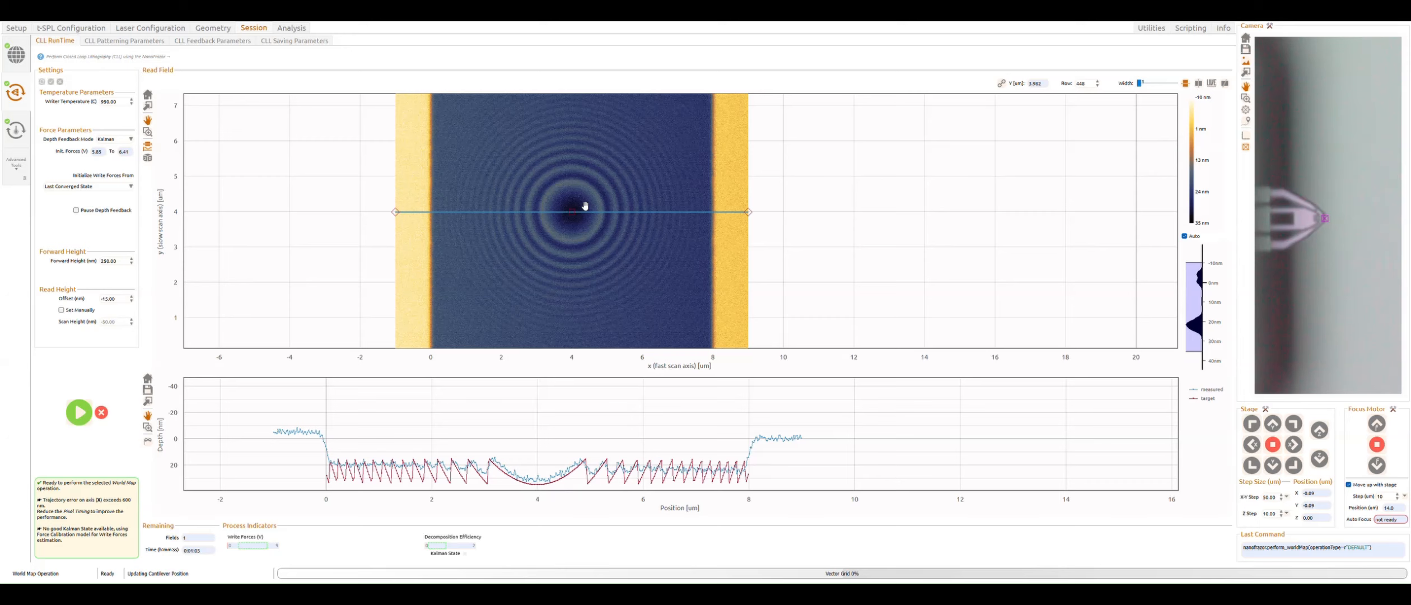
scroll(845, 200, down, 2)
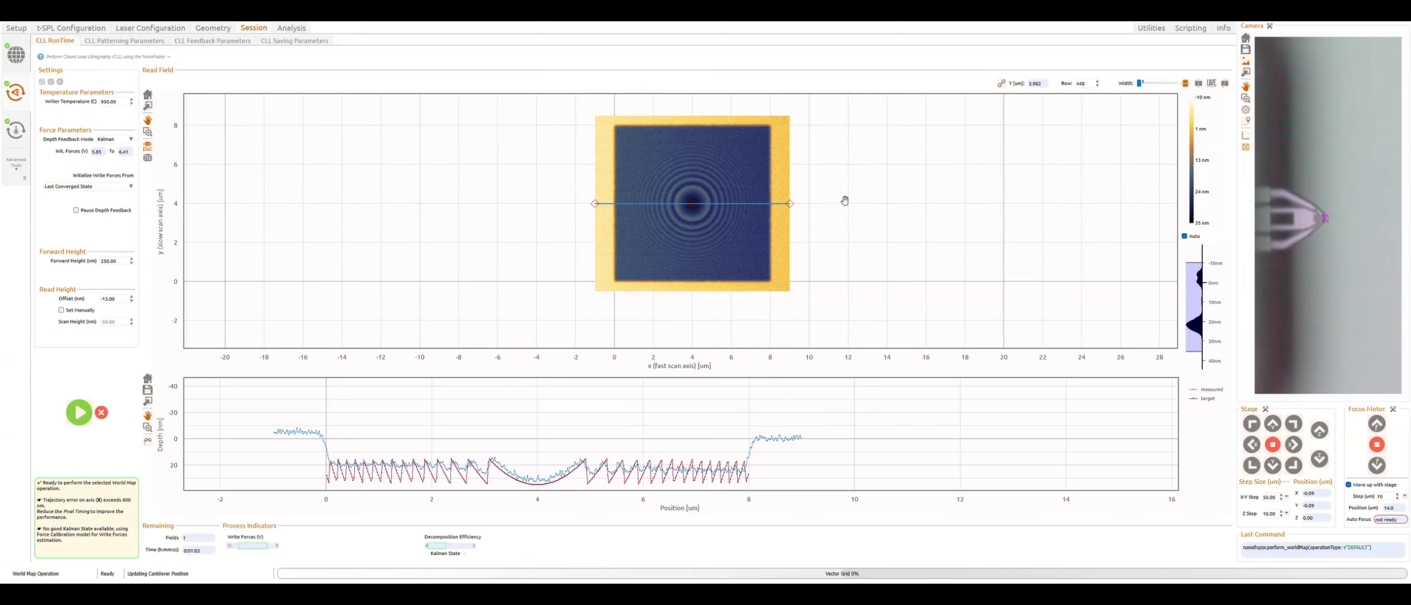
drag(845, 200, 768, 214)
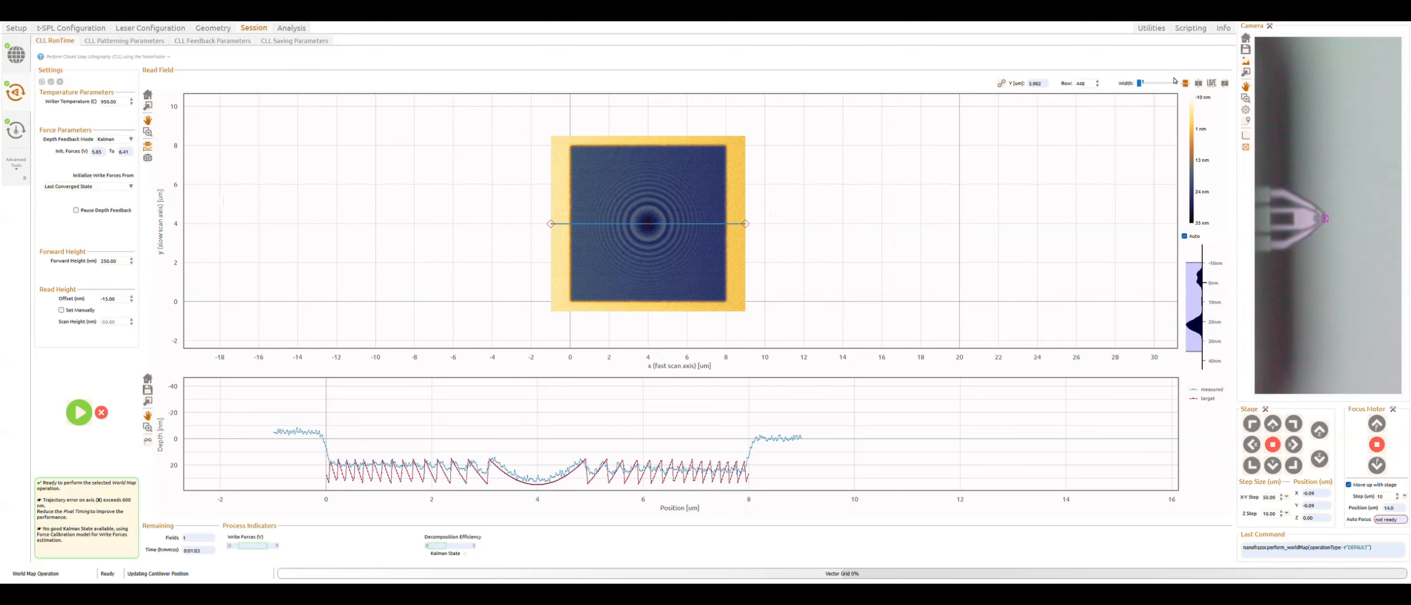
drag(722, 263, 644, 272)
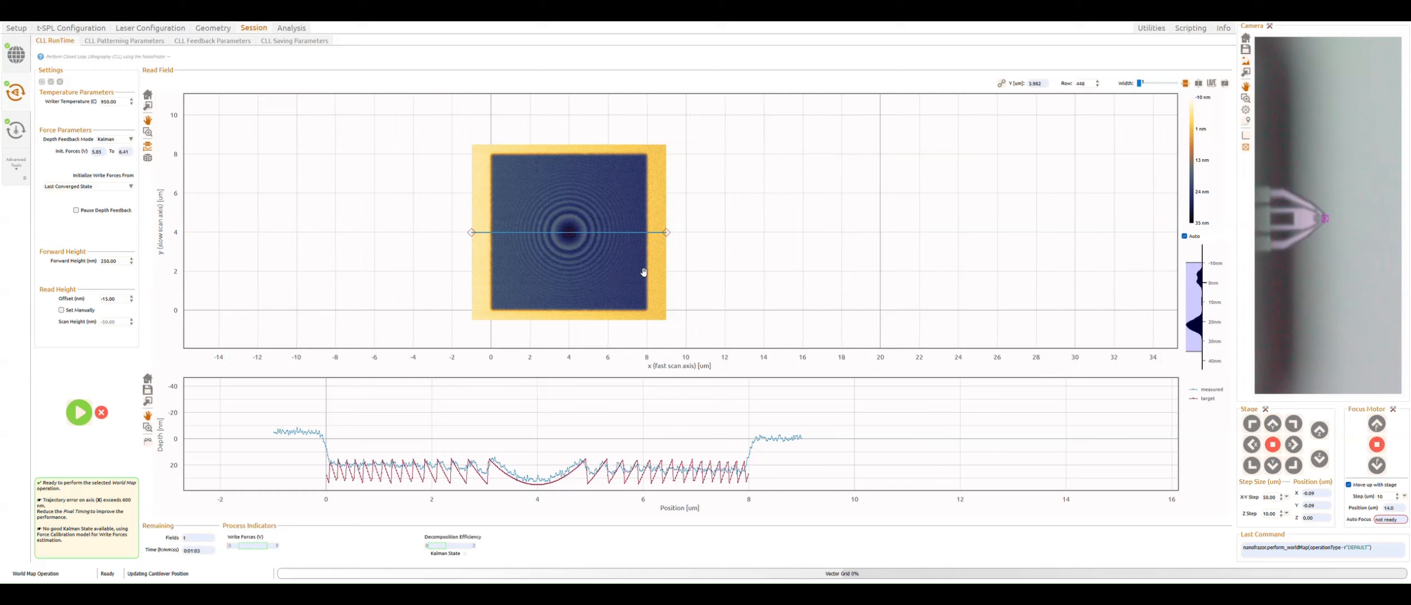
scroll(586, 255, up, 2)
scroll(588, 246, down, 2)
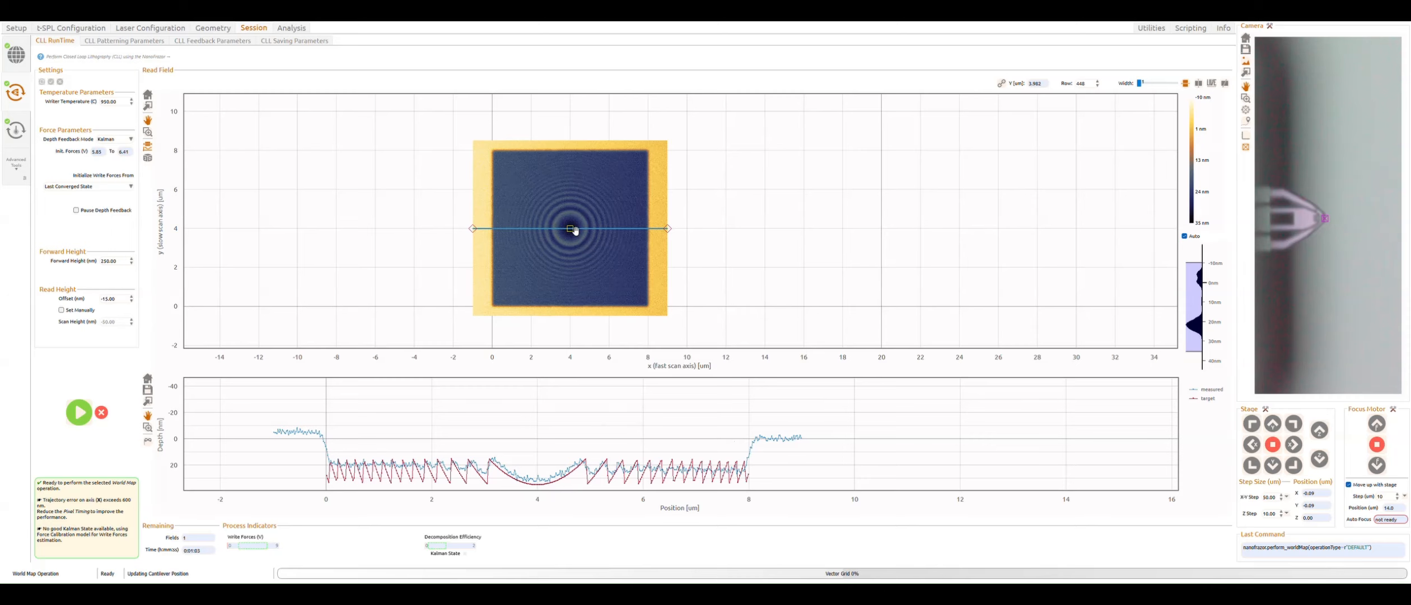
drag(570, 228, 570, 192)
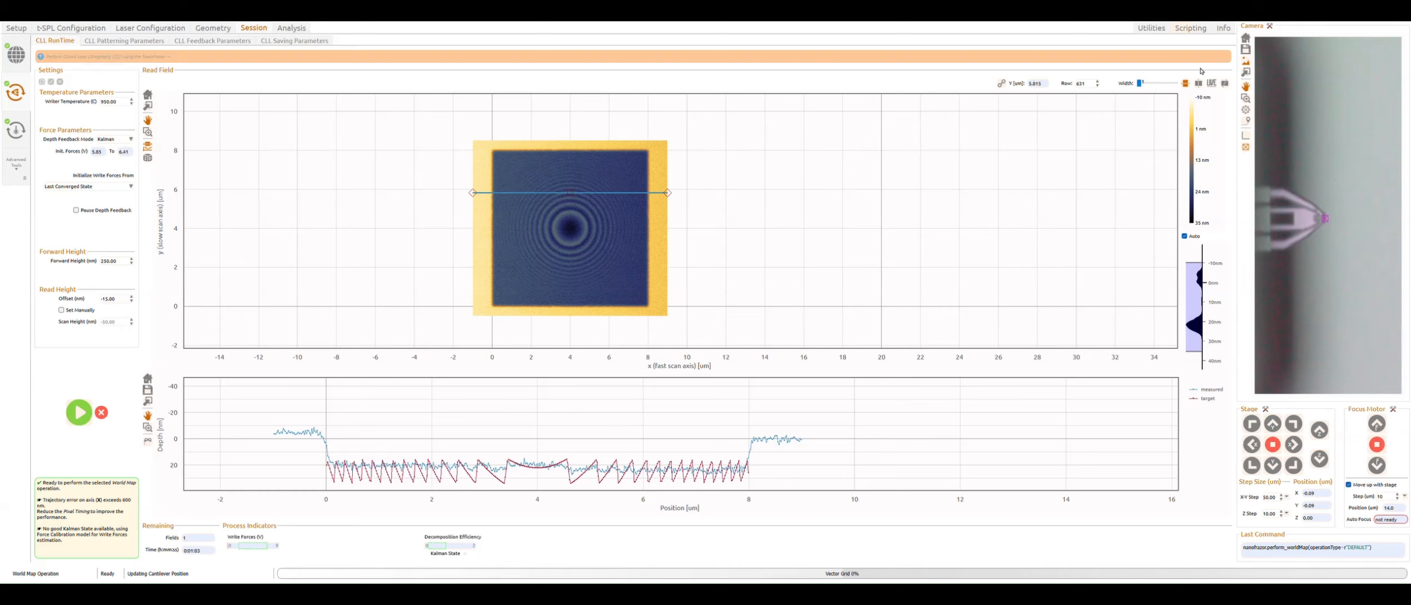